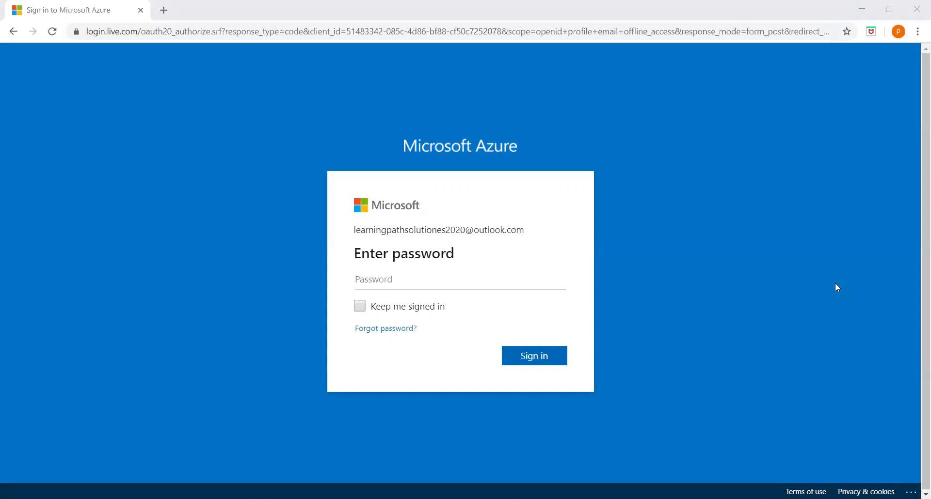
Enter the account password to finish signing in to the Azure portal home page
left_click(436, 280)
type("•••••")
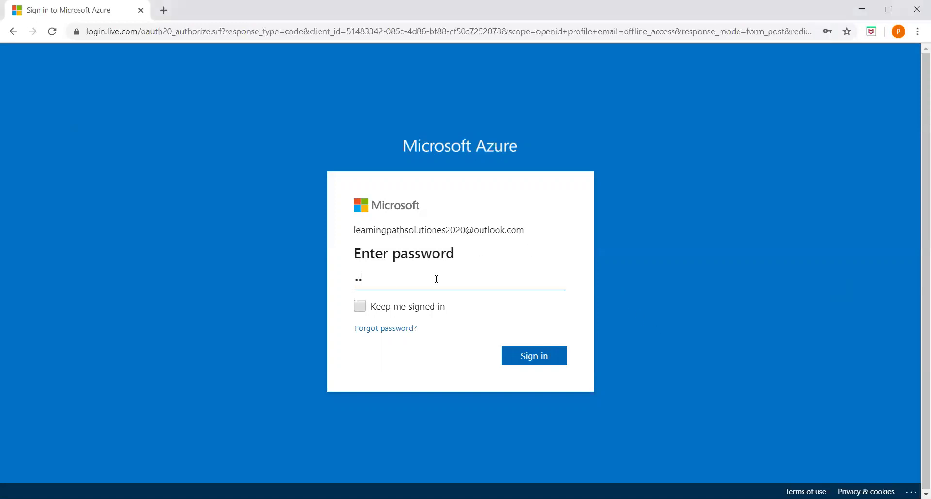
type("•••••••")
key("Return")
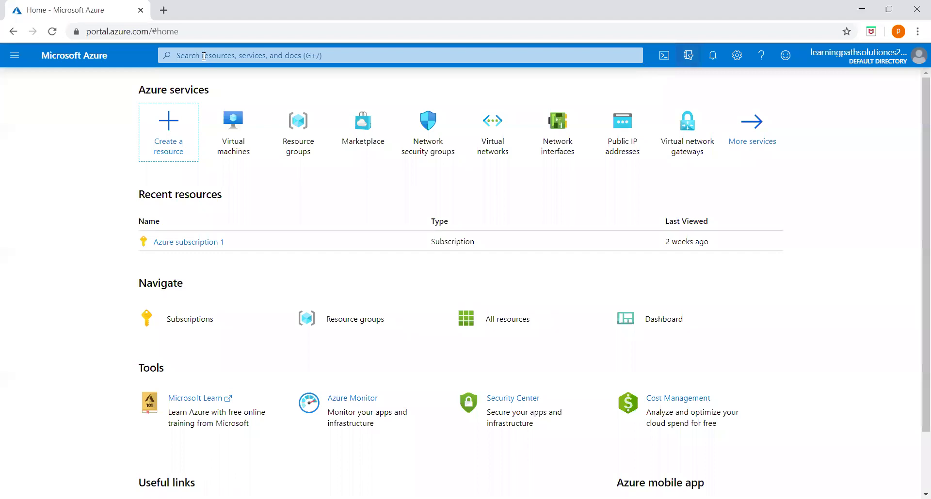
Search 'virtual' and start creating a new virtual machine from the Virtual machines list
left_click(203, 56)
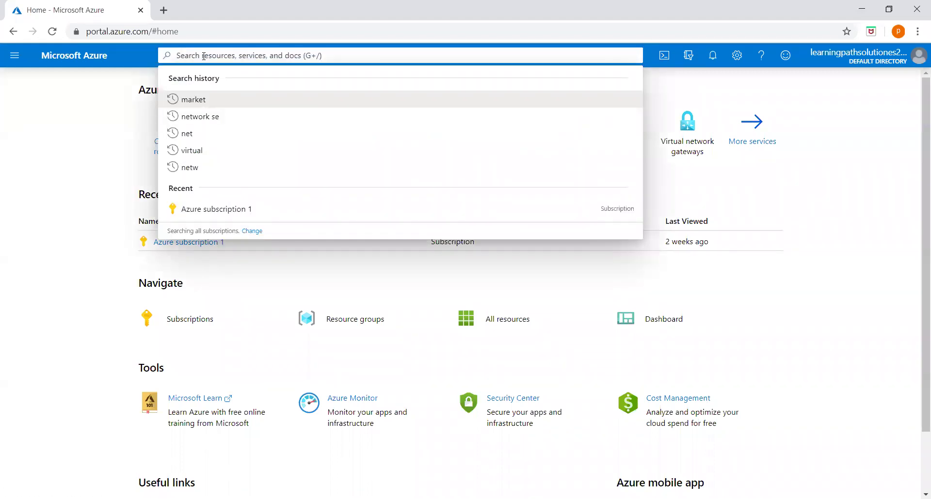
type("virtual")
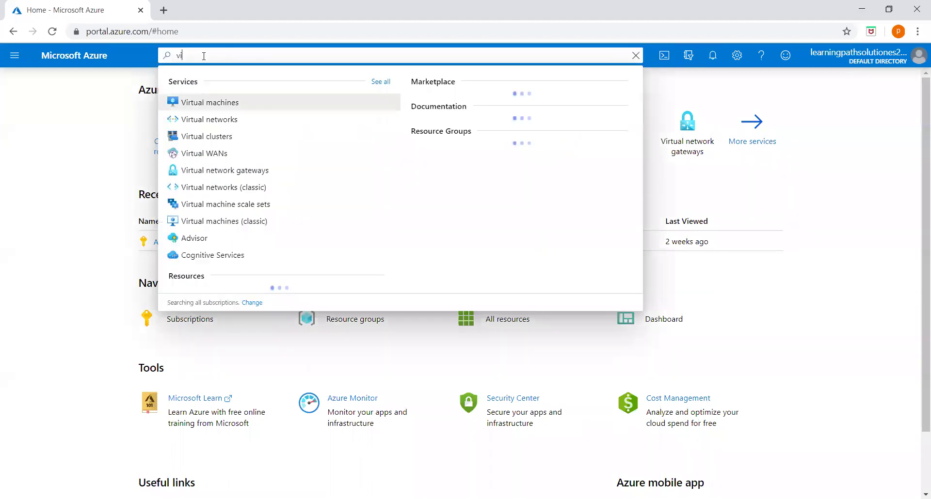
left_click(222, 103)
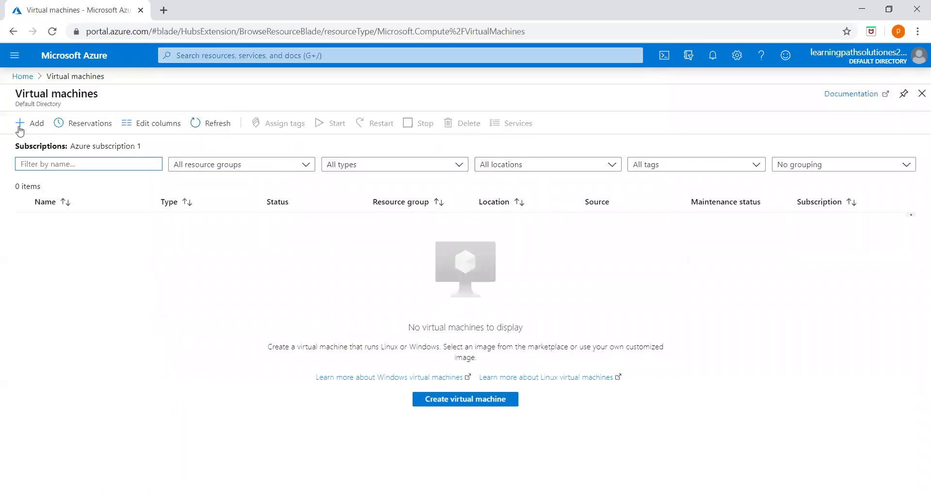
left_click(29, 125)
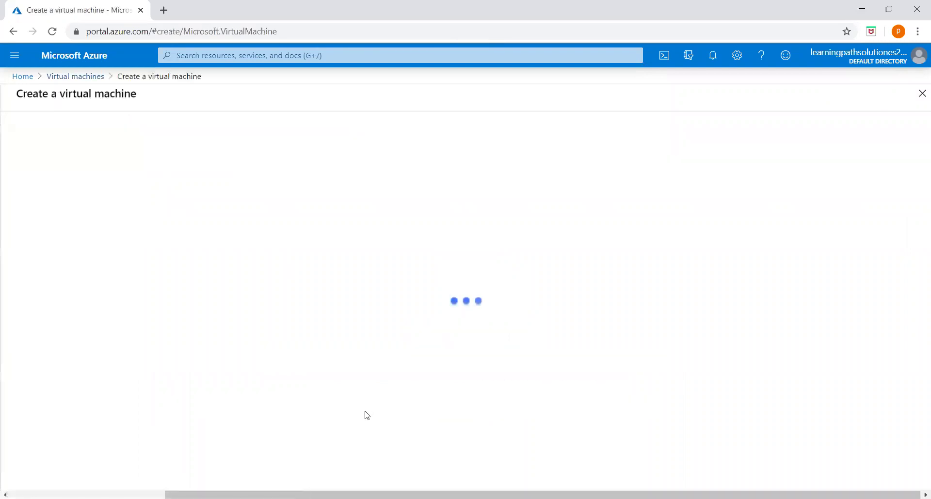
scroll(272, 285, "down", 1)
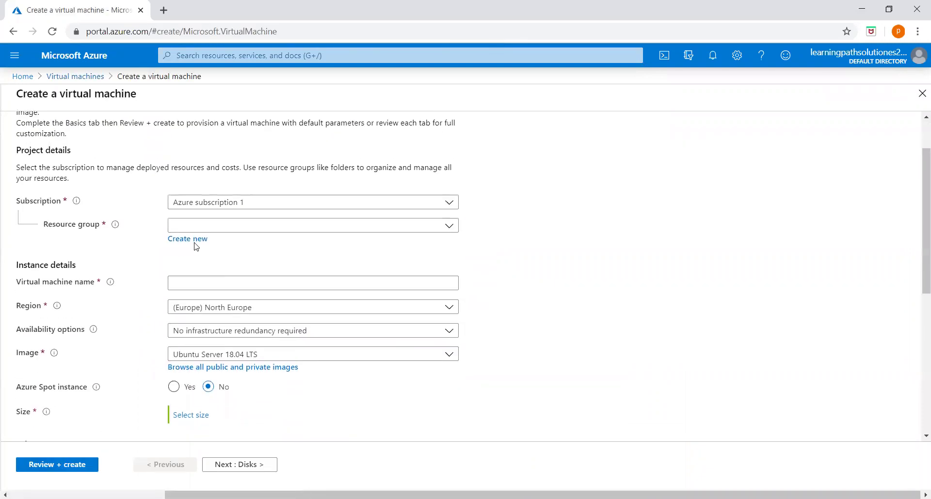
Create resource group 9MAR20, name the machine VM1, and set region (US) East US
left_click(276, 229)
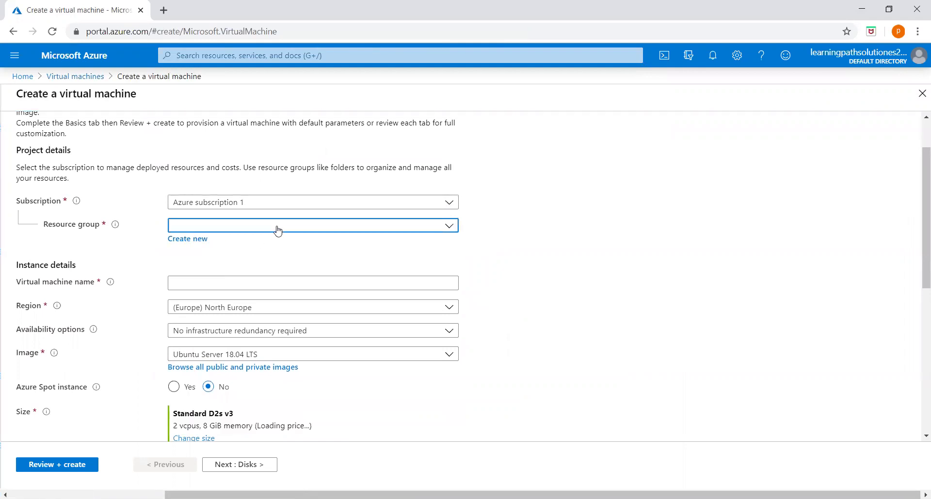
left_click(475, 242)
left_click(188, 239)
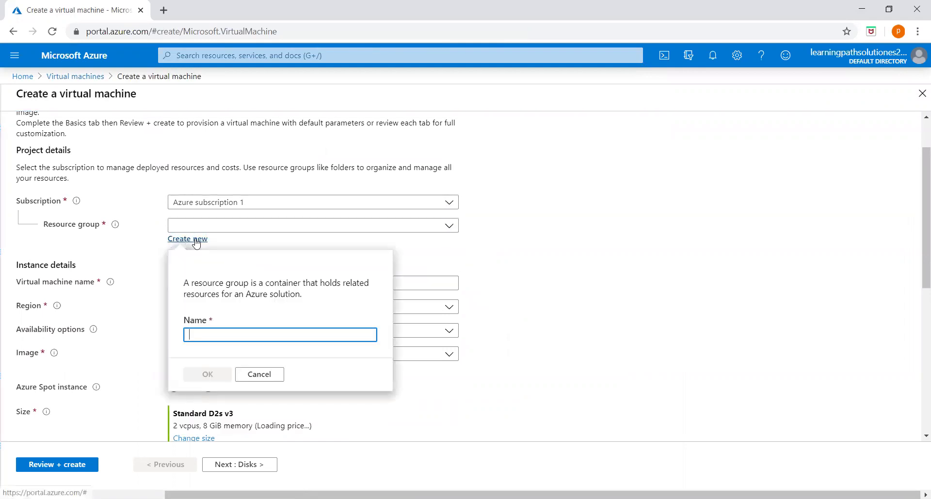
type("9MAR20")
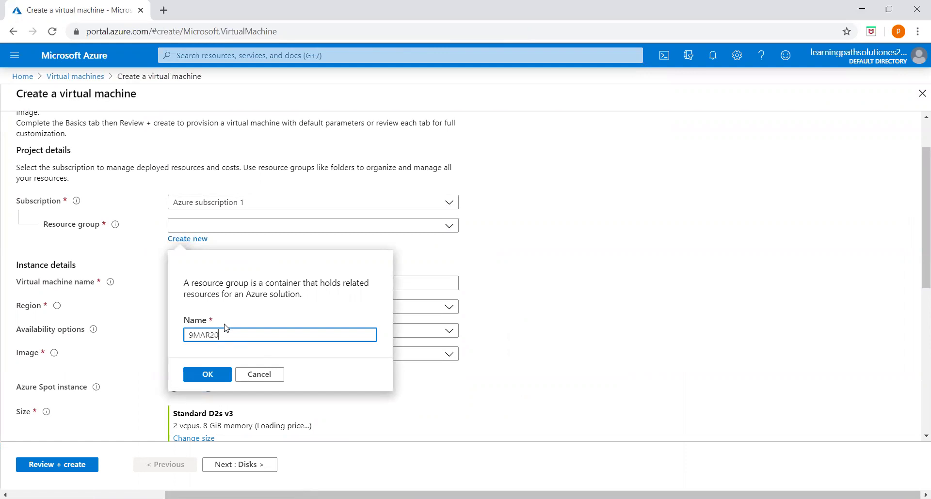
left_click(205, 375)
left_click(203, 277)
type("VM1")
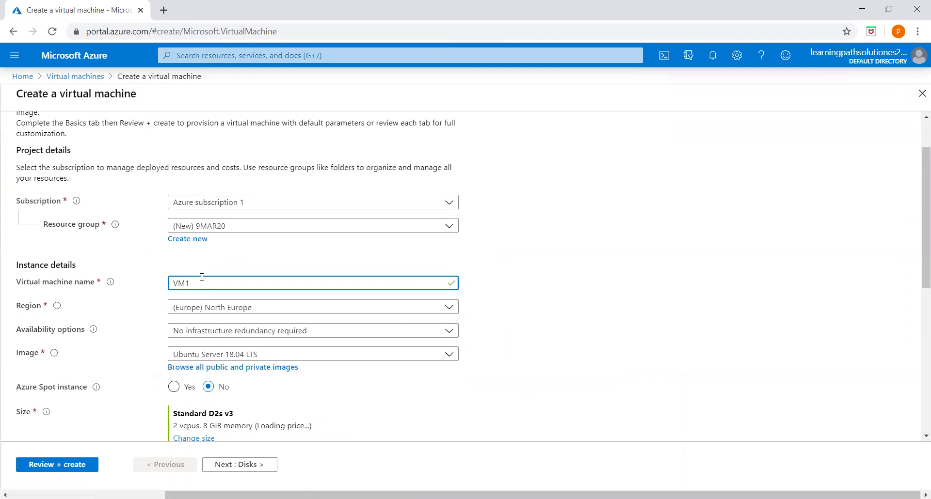
left_click(424, 310)
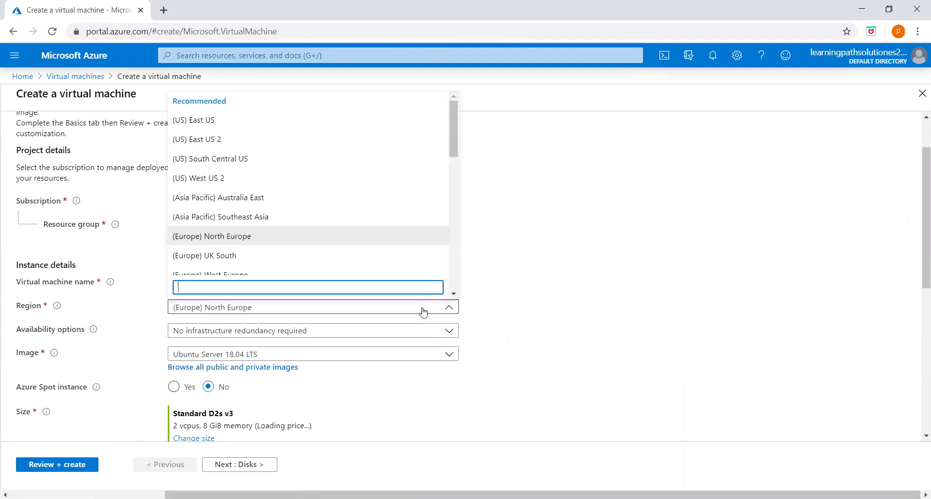
left_click(212, 121)
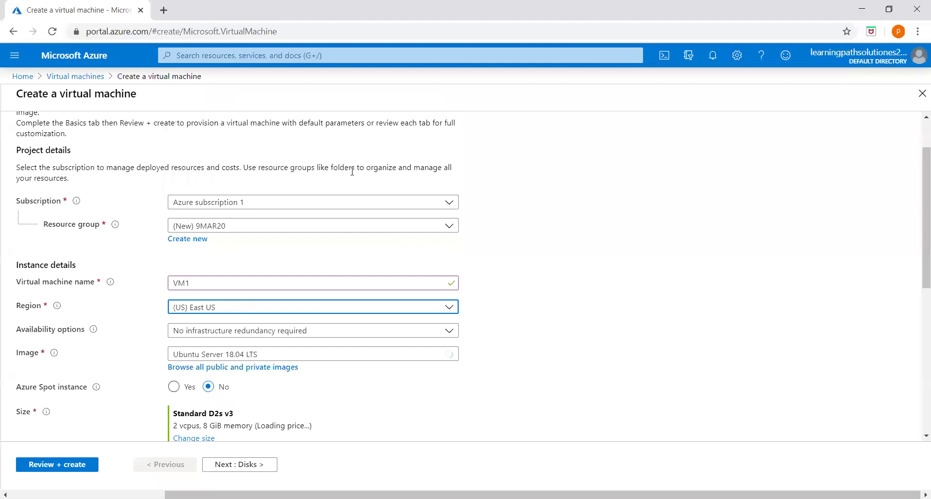
scroll(381, 238, "down", 3)
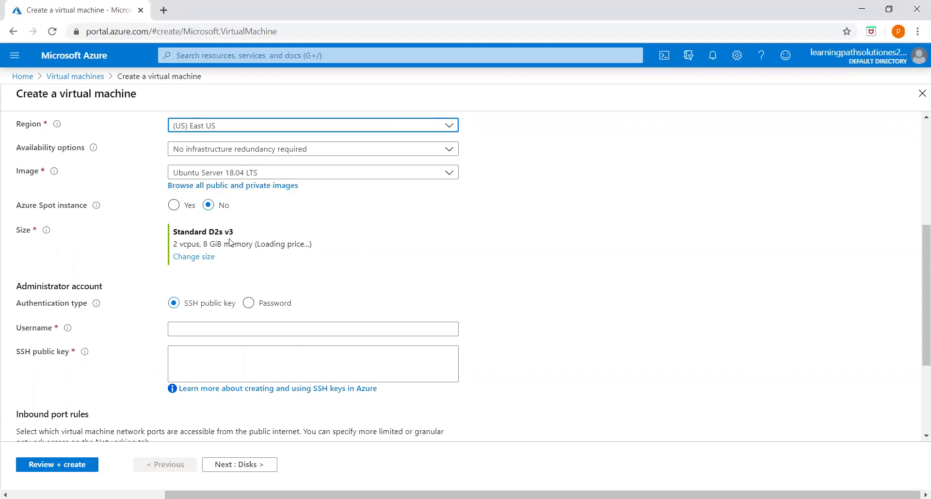
Change VM1's size to Standard B1ls
left_click(193, 258)
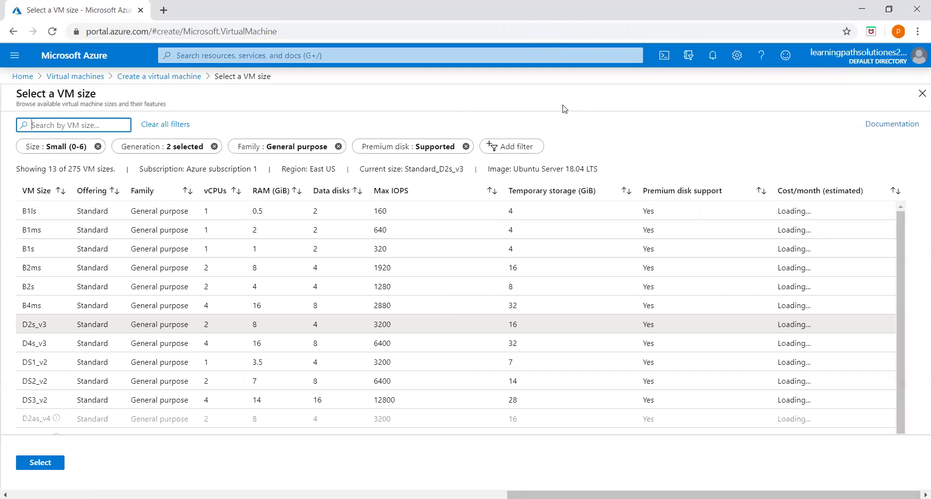
left_click(279, 214)
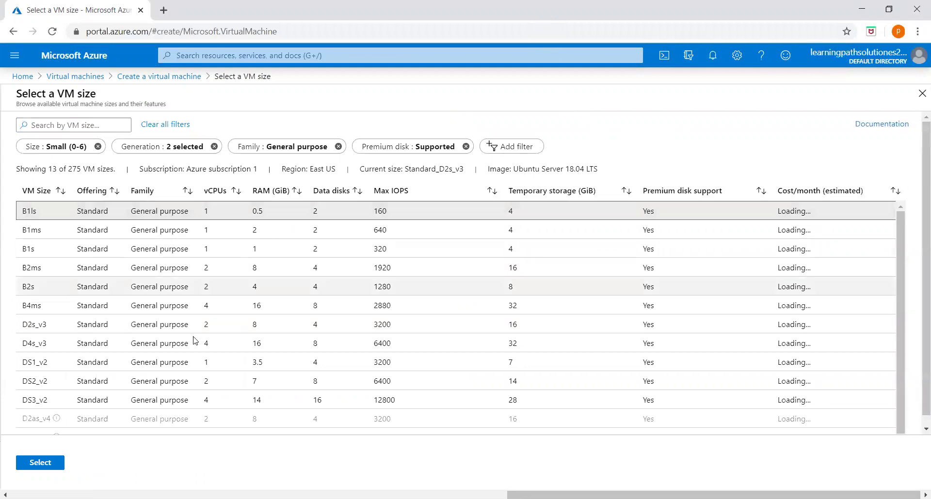
left_click(48, 465)
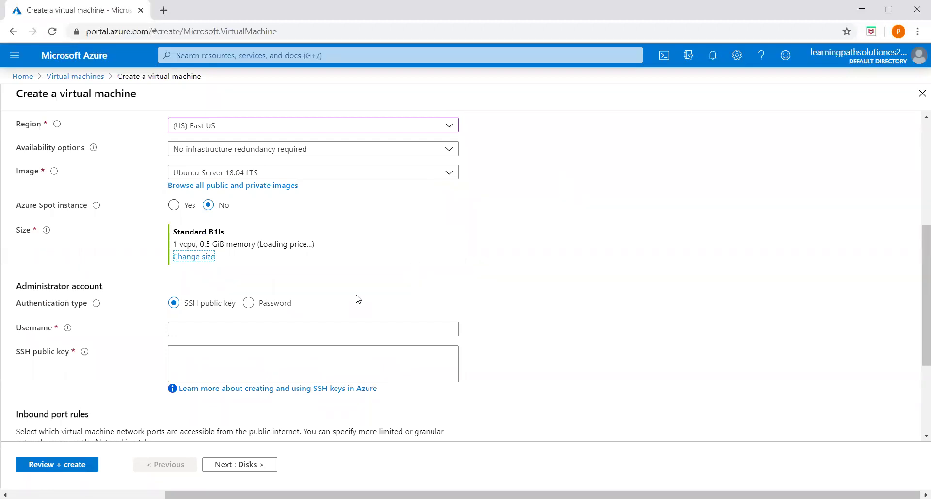
Use password authentication with administrator username azureuser and its password plus confirmation
left_click(248, 303)
left_click(199, 329)
type("azureuser")
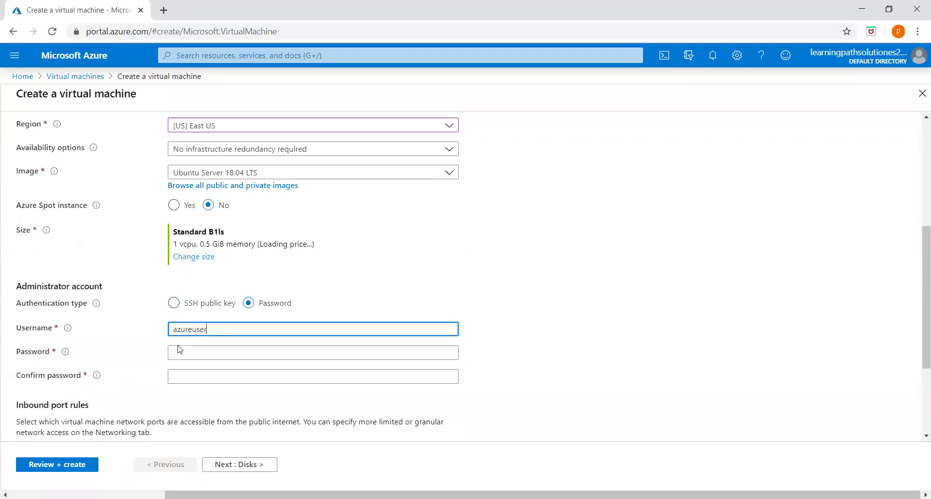
left_click(174, 355)
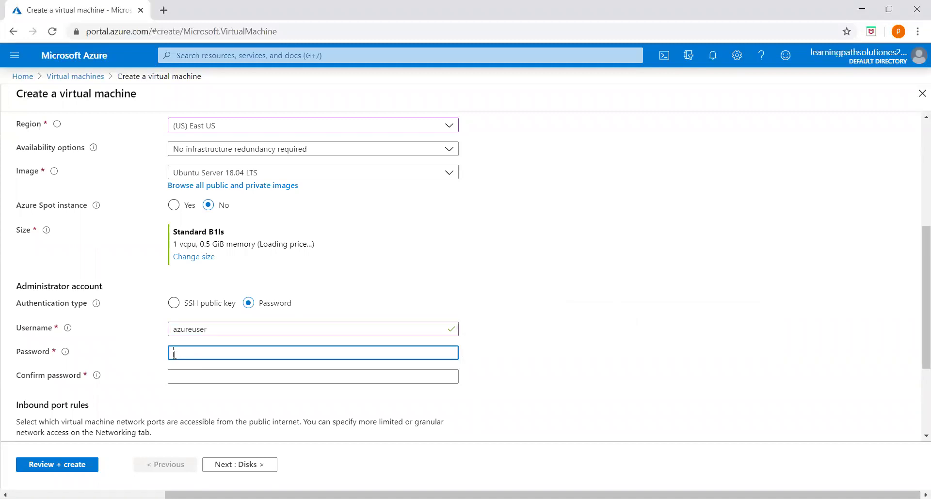
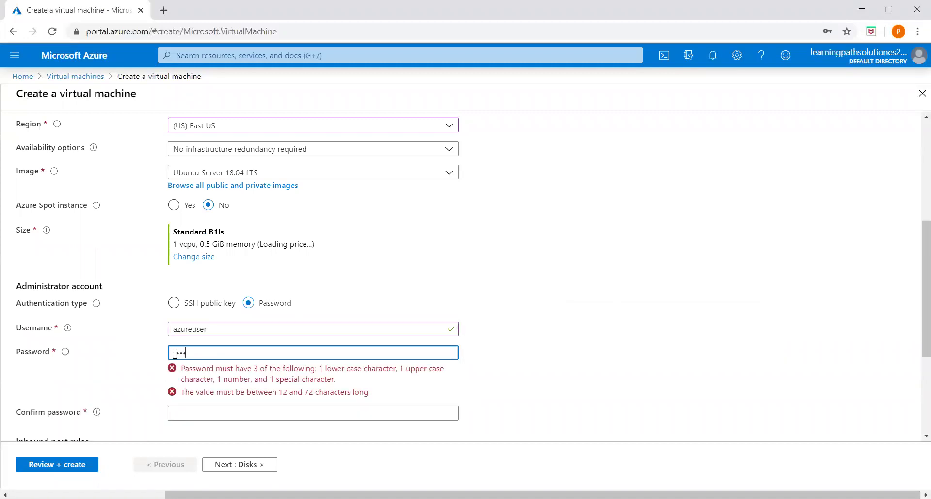
left_click(261, 372)
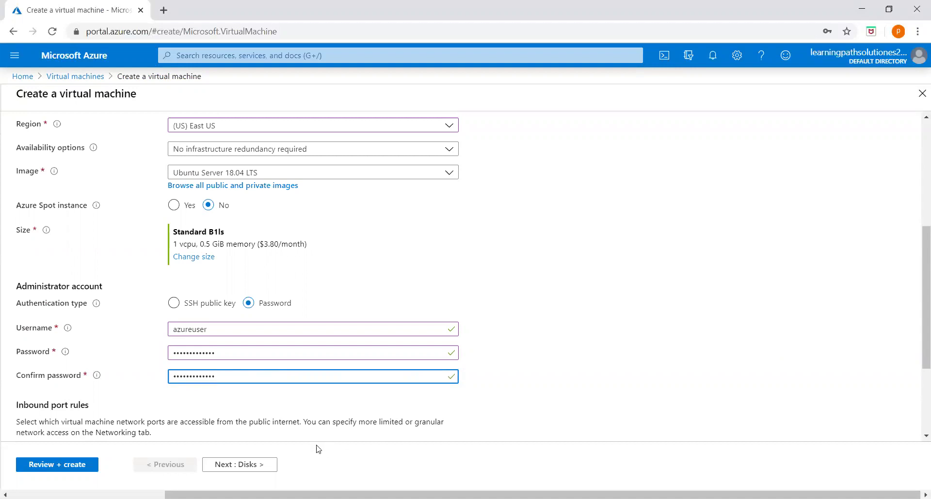
scroll(281, 398, "up", 5)
Set the OS disk type to Standard HDD
left_click(63, 138)
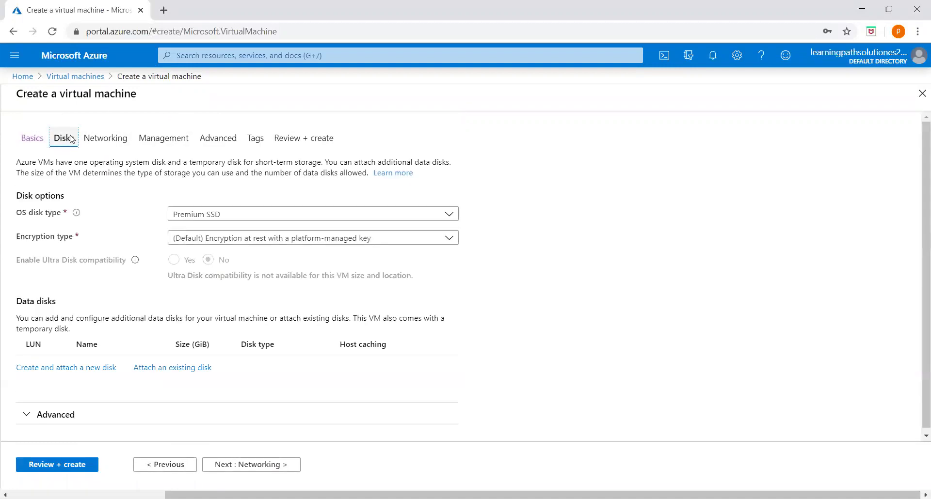
left_click(219, 216)
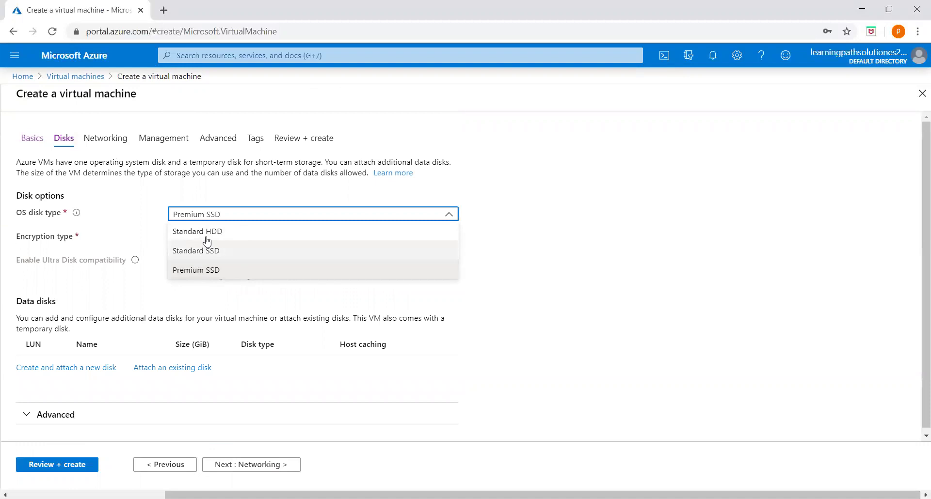
left_click(208, 233)
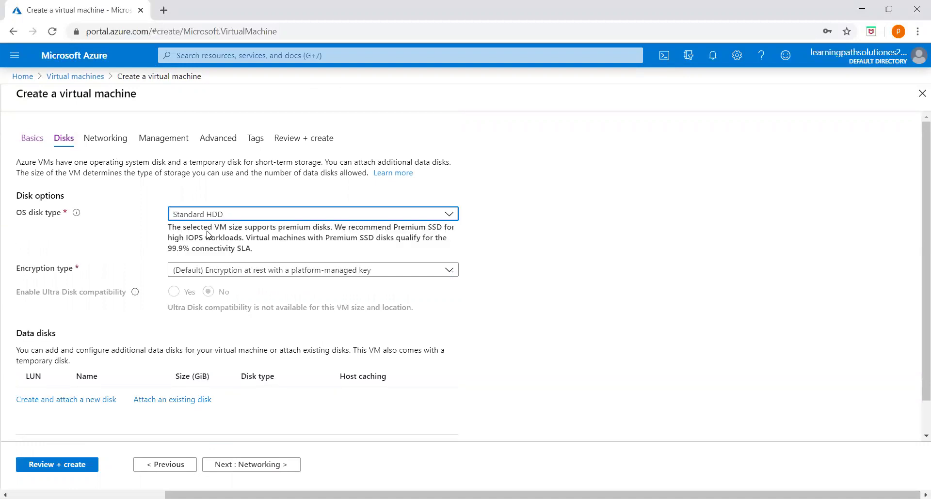
Review the networking and management settings, keeping boot diagnostics on with storage 9mar20diag
left_click(111, 140)
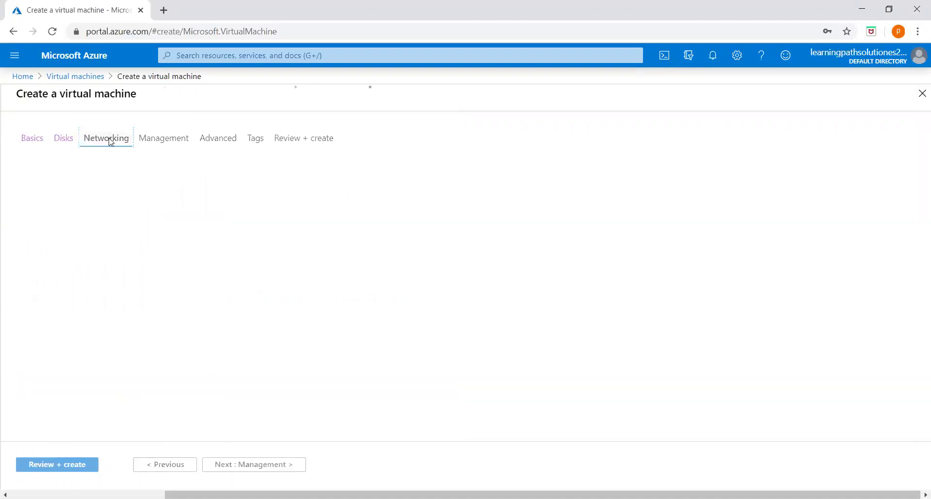
scroll(208, 358, "down", 2)
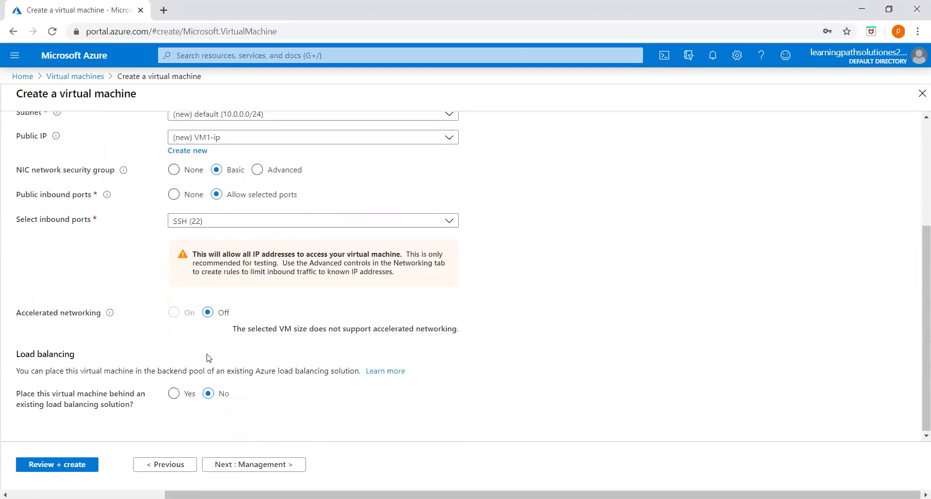
scroll(209, 339, "up", 3)
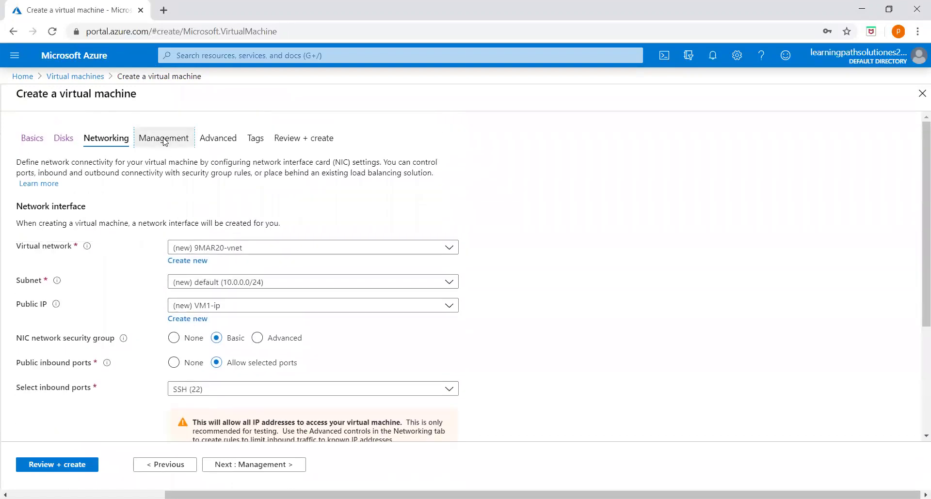
left_click(164, 141)
scroll(272, 276, "down", 2)
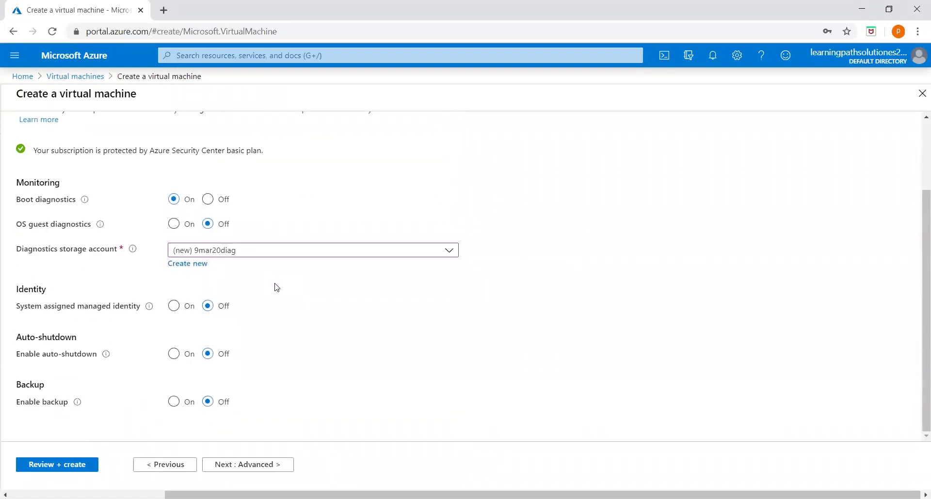
scroll(276, 288, "up", 2)
scroll(279, 288, "down", 2)
scroll(266, 272, "up", 2)
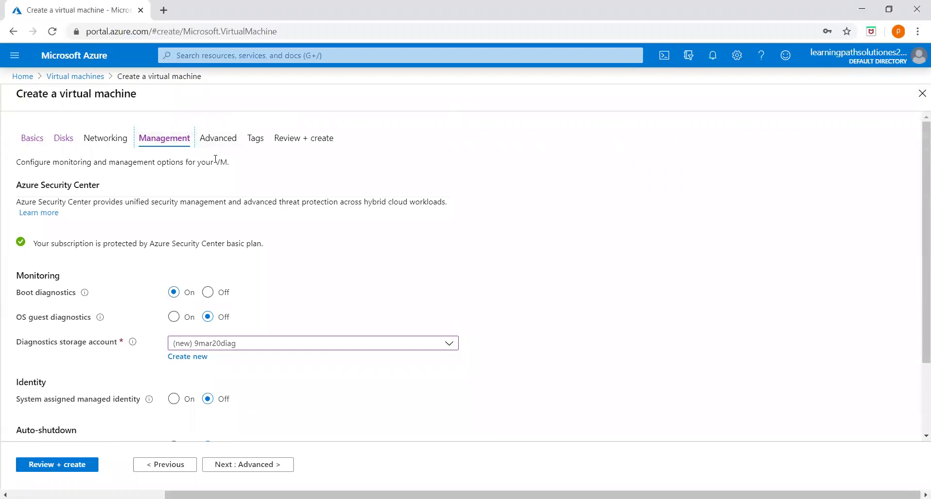
scroll(233, 276, "down", 2)
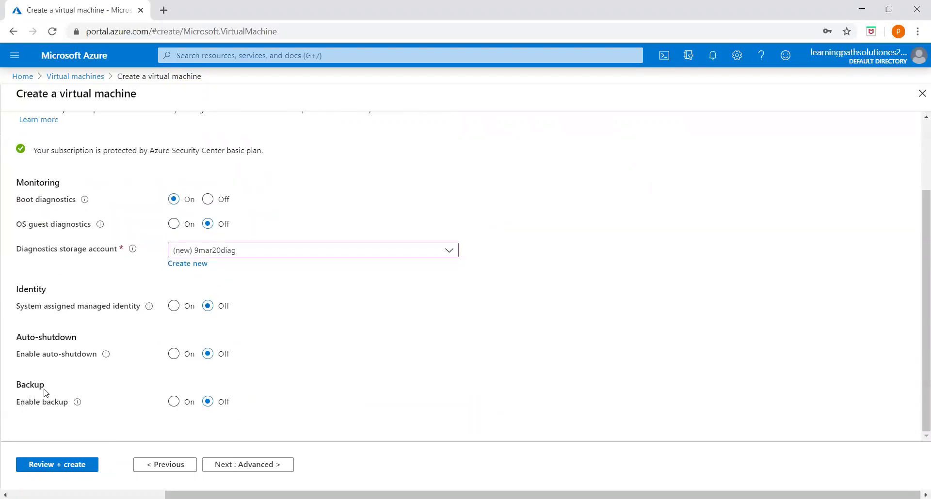
Leave Enable backup set to Off for this virtual machine
left_click(177, 408)
left_click_drag(178, 408, 198, 405)
scroll(401, 289, "up", 2)
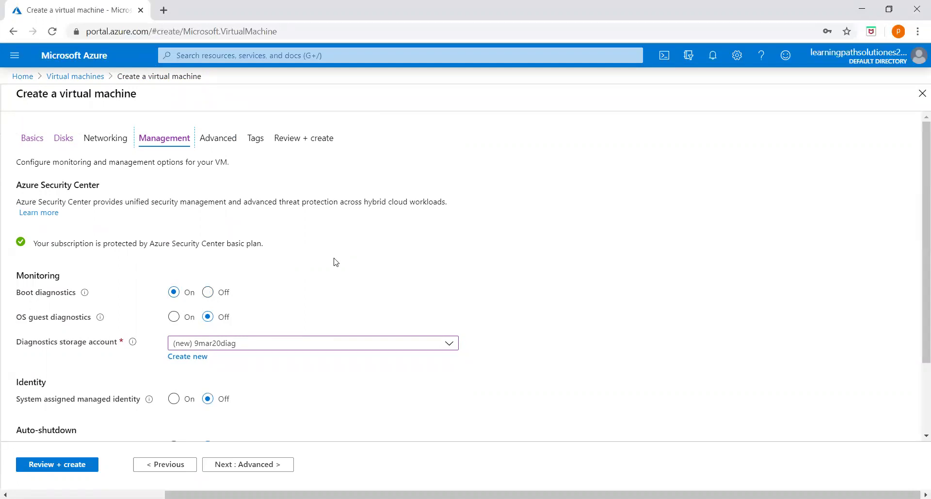
scroll(332, 264, "down", 2)
scroll(291, 290, "up", 2)
scroll(254, 357, "down", 2)
scroll(277, 214, "up", 2)
Validate VM1 in Review + create and submit it for deployment
left_click(215, 139)
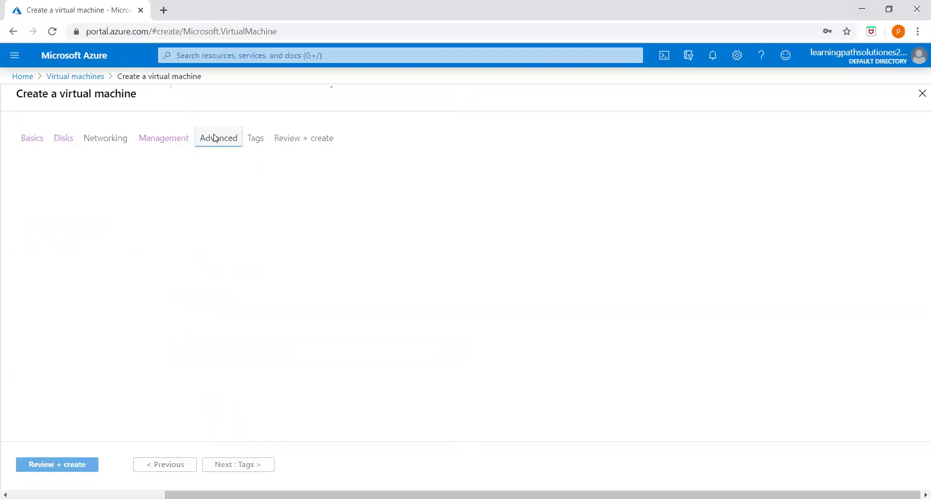
left_click(300, 140)
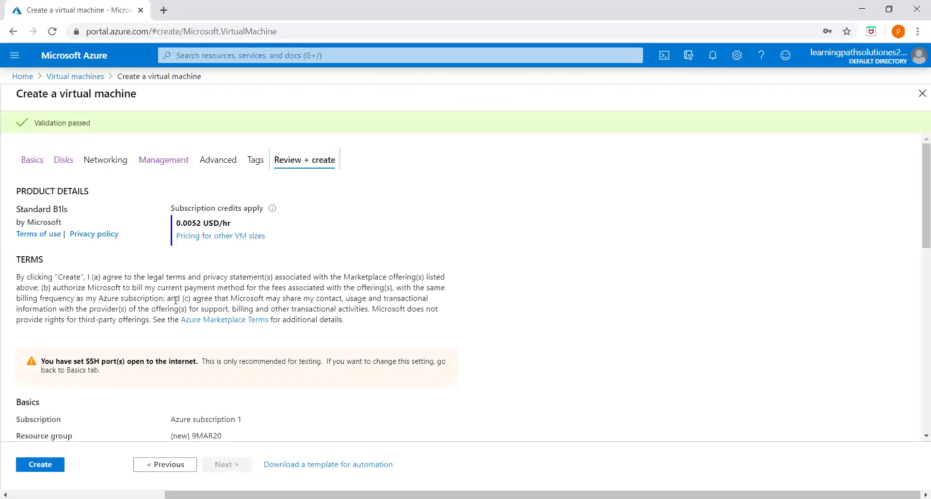
scroll(73, 422, "down", 2)
left_click(44, 465)
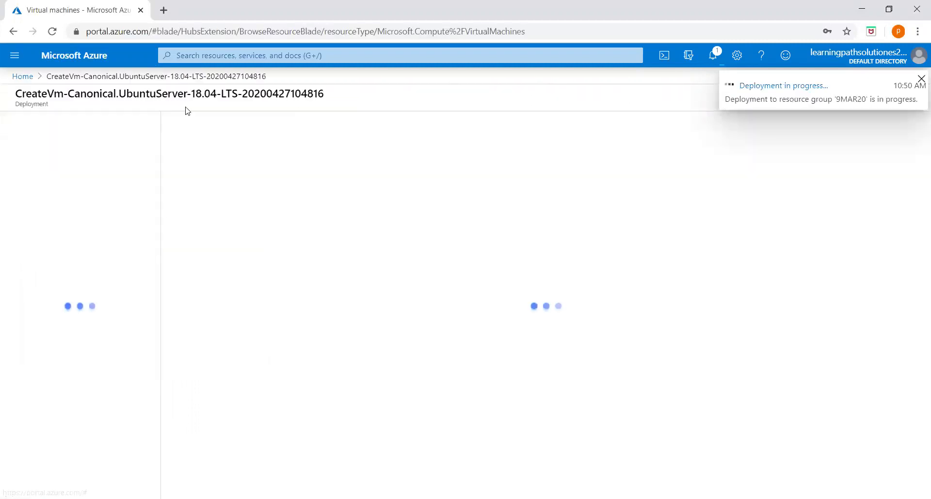
Return to Home > Virtual machines and start a new virtual machine
left_click(22, 76)
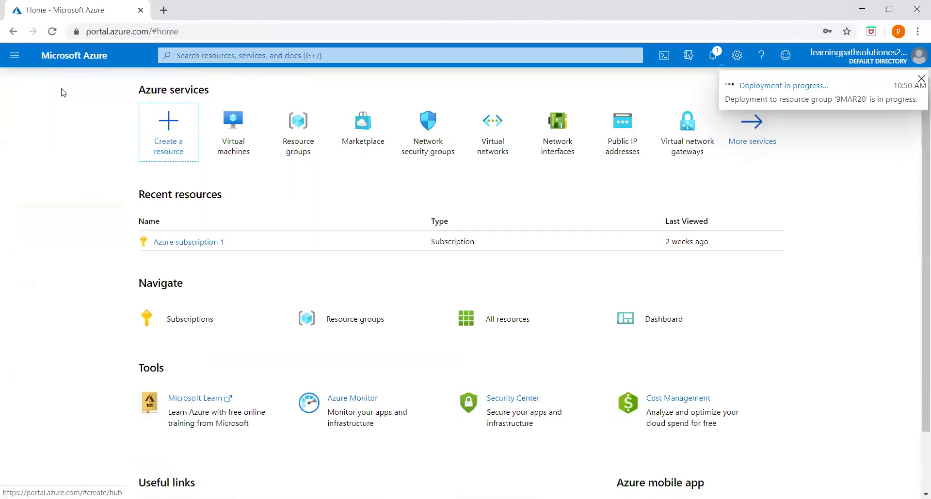
left_click(238, 128)
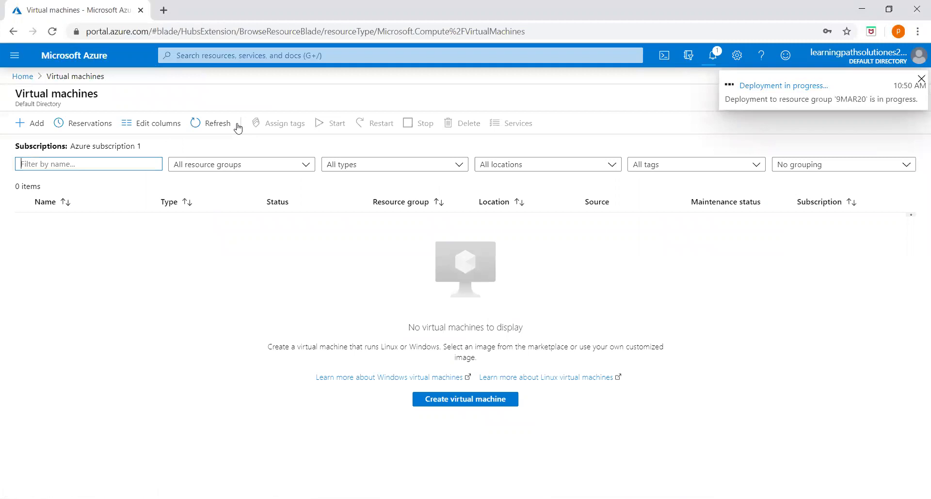
left_click(34, 127)
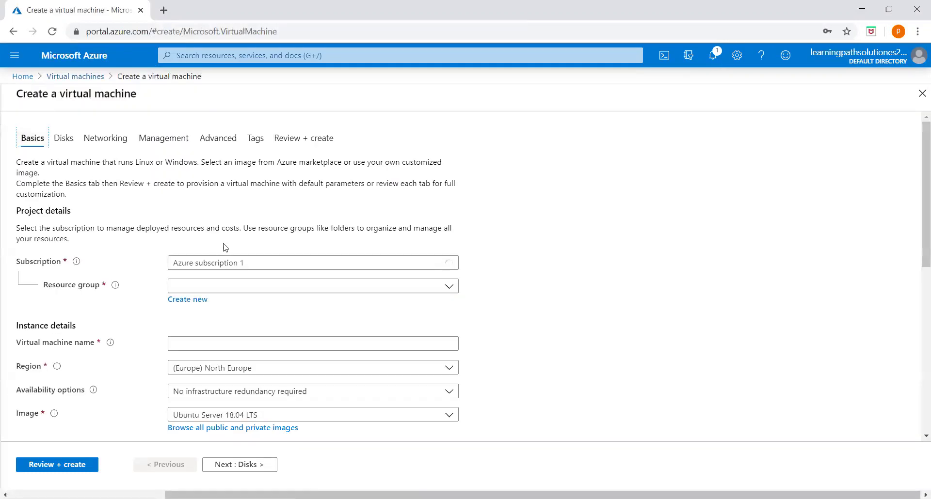
Choose resource group 9MAR20, name the machine VM2, and set region (US) East US
left_click(237, 293)
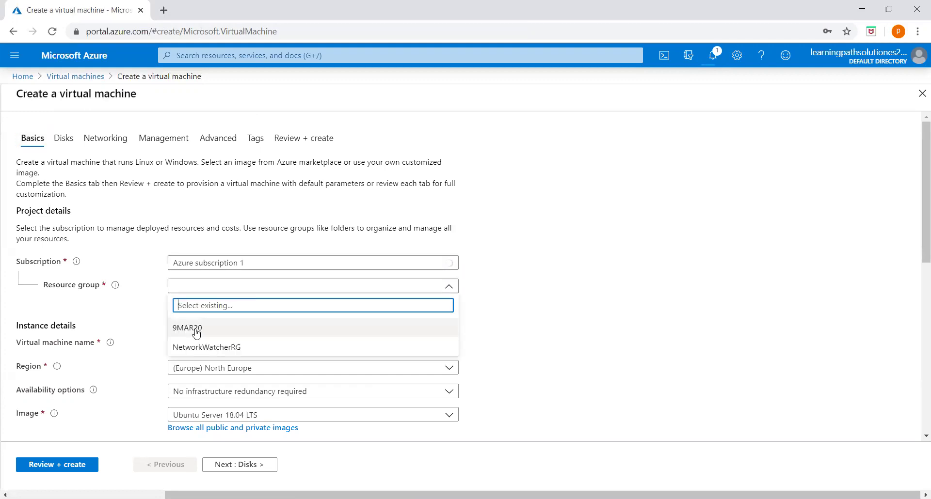
left_click(190, 326)
left_click(185, 344)
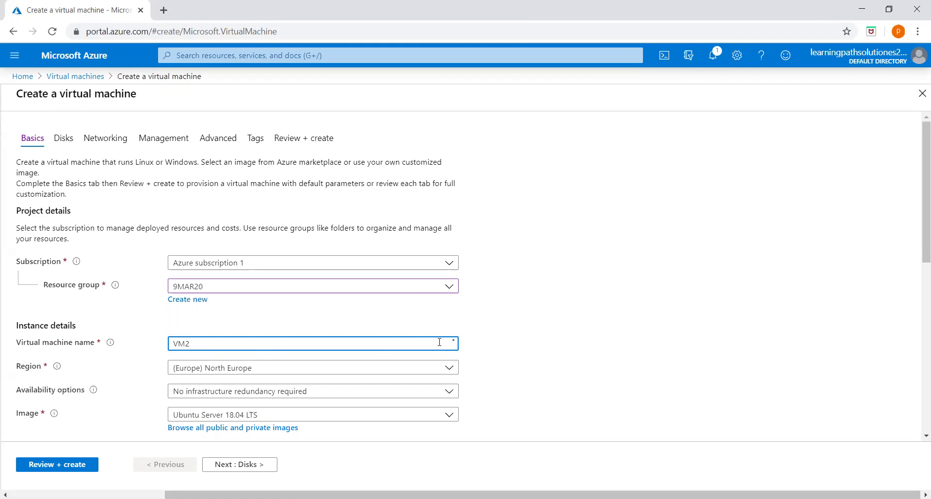
left_click(388, 369)
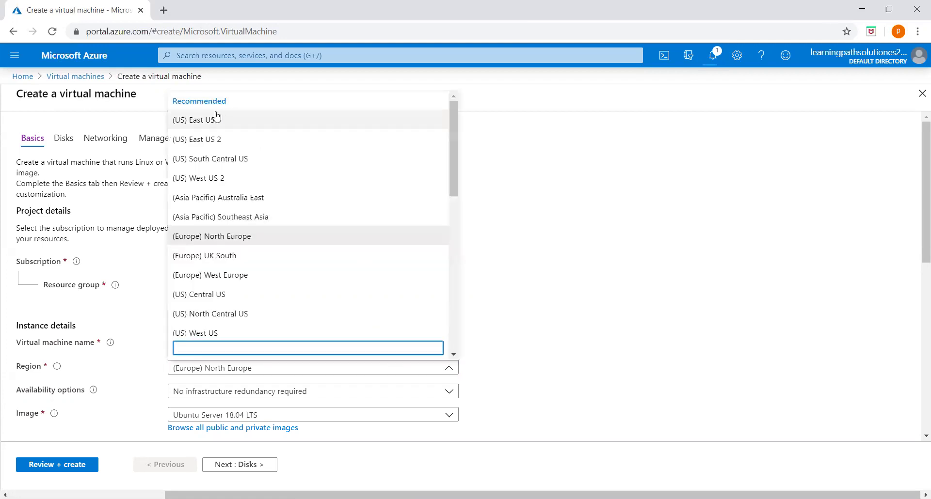
left_click(219, 119)
scroll(305, 258, "down", 4)
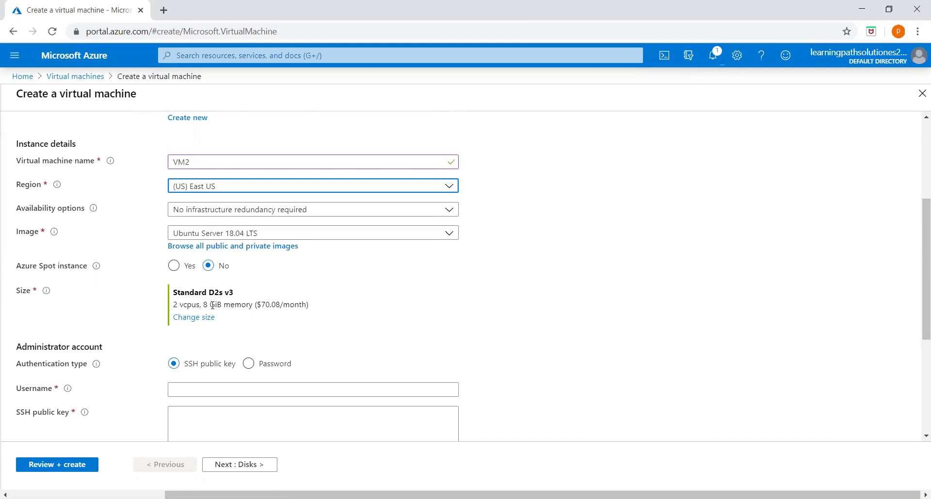
Change VM2's size to Standard B1ls
left_click(194, 318)
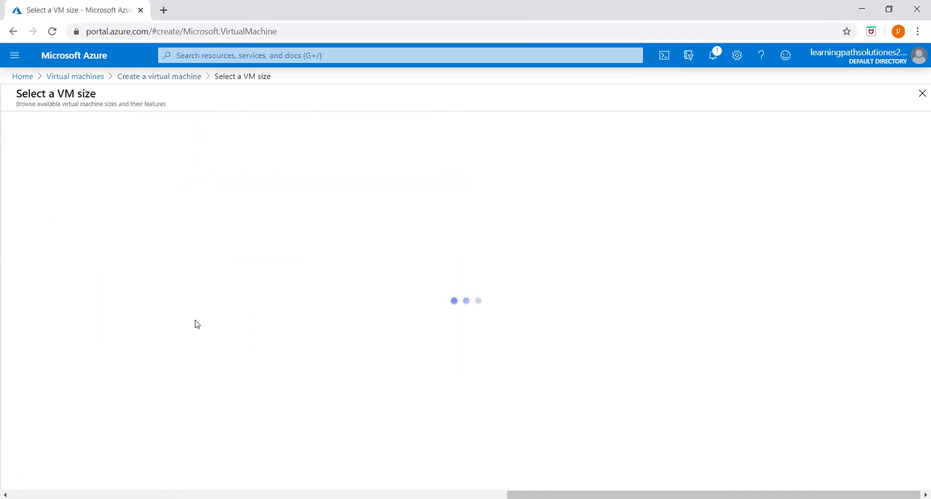
left_click(258, 212)
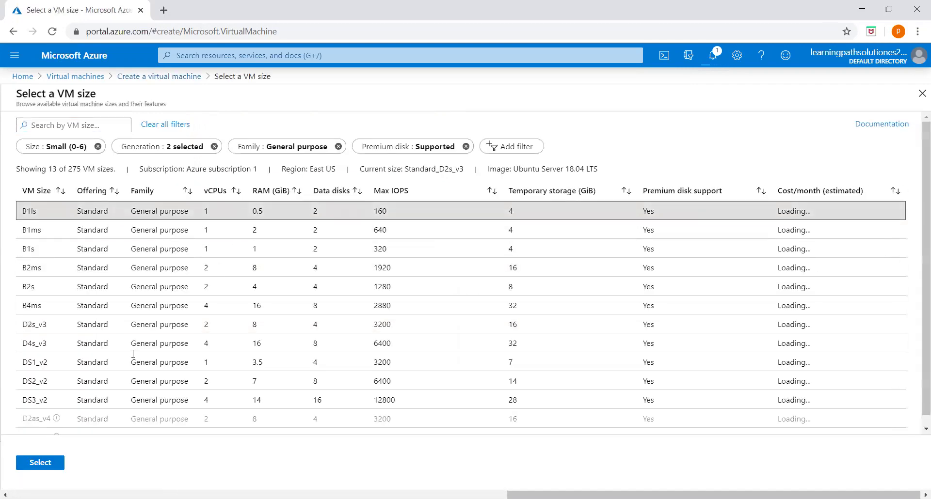
left_click(41, 463)
Use password authentication with administrator username azureuser and its password plus confirmation
scroll(333, 346, "down", 4)
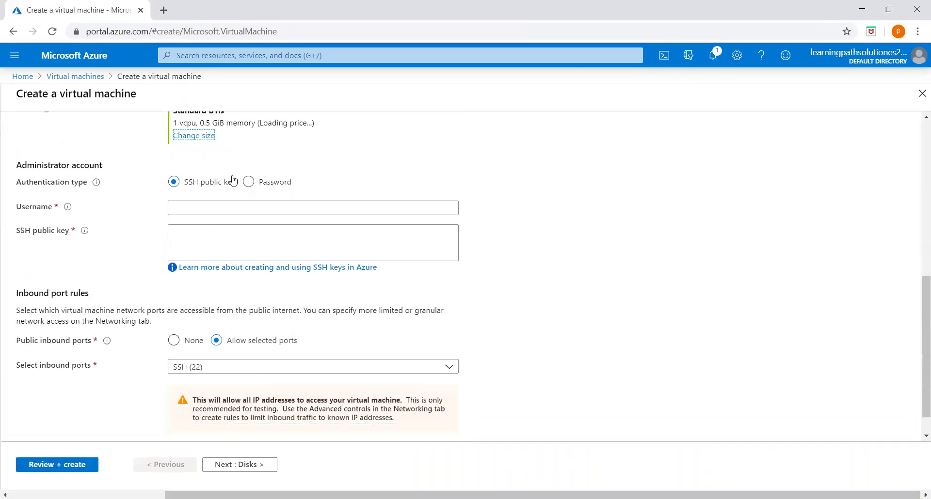
left_click(248, 182)
left_click(202, 207)
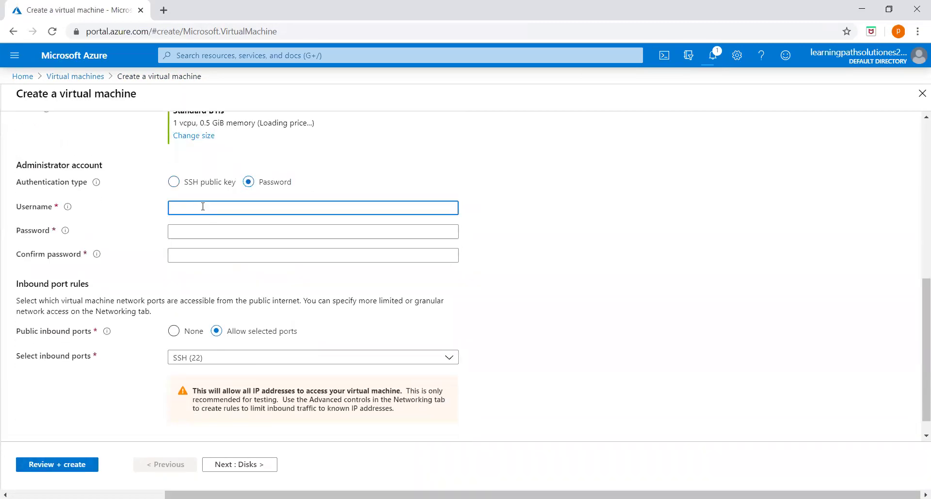
type("azureuser")
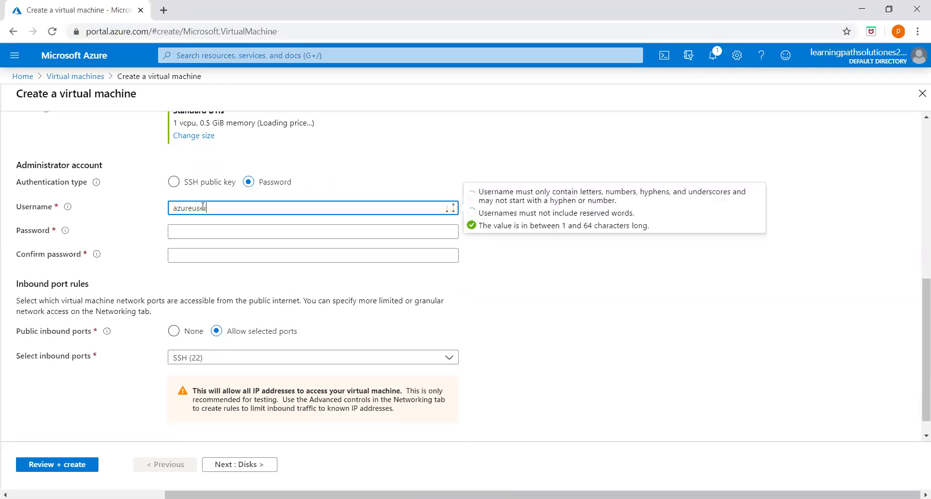
key("Tab")
type("•••••••")
key("Tab")
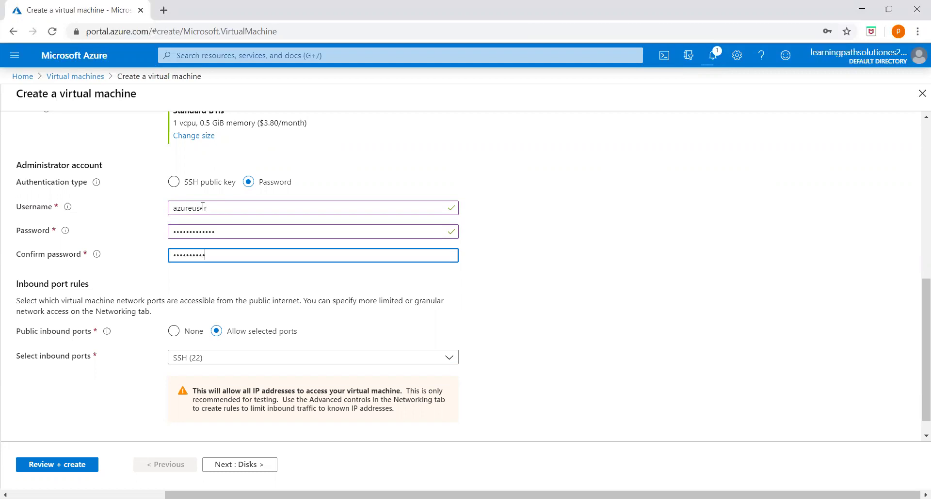
scroll(263, 249, "up", 10)
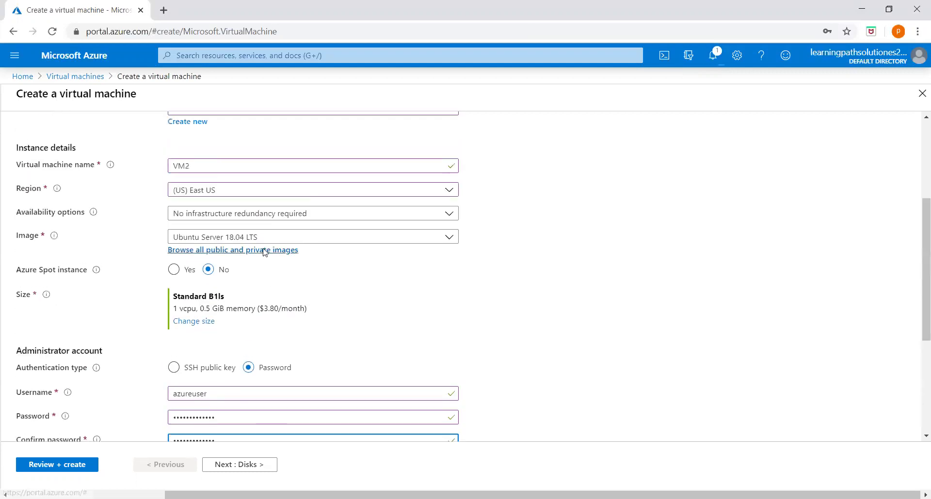
Set VM2's OS disk type to Standard HDD and review its networking settings
left_click(65, 144)
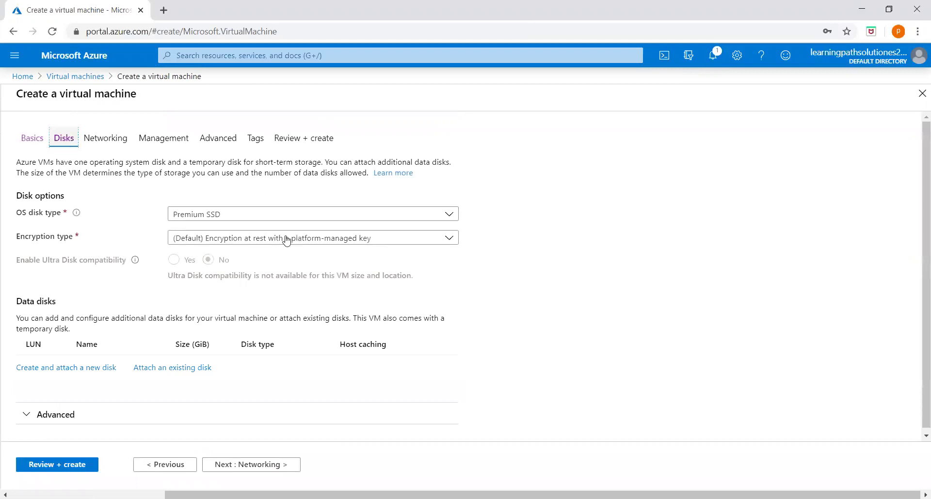
left_click(323, 215)
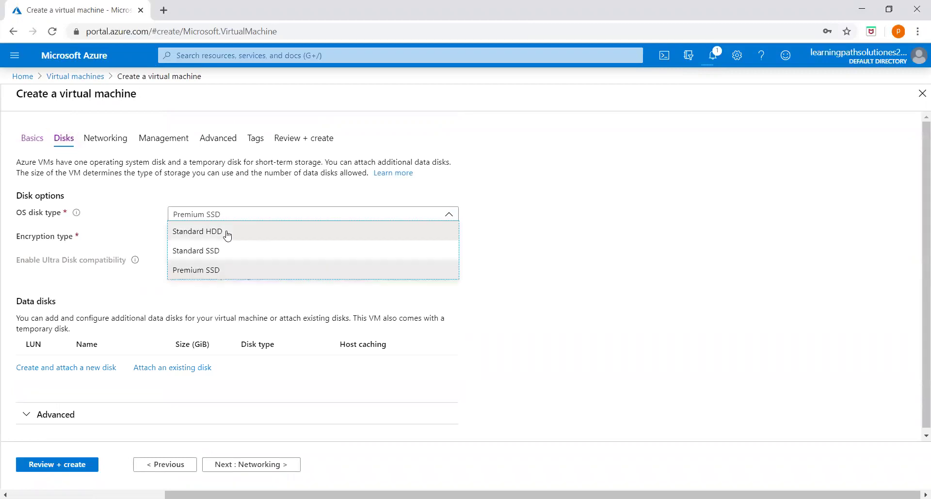
left_click(227, 235)
left_click(111, 143)
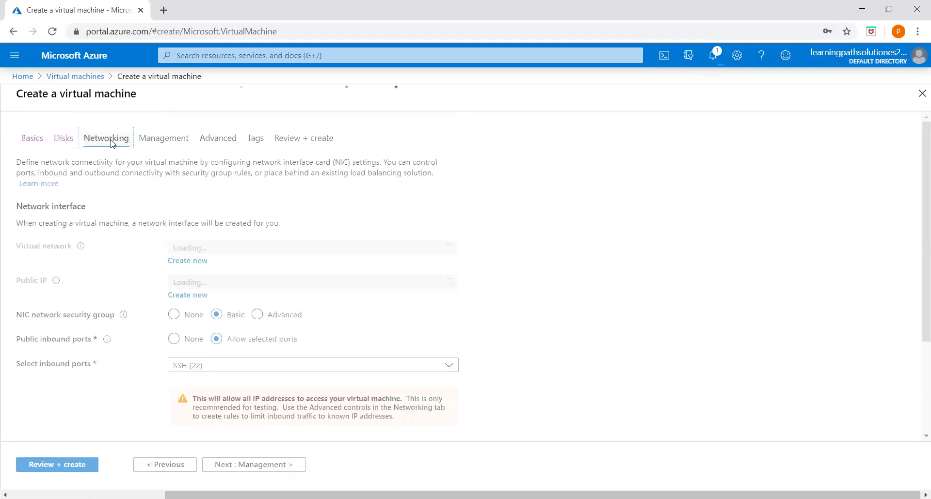
scroll(518, 263, "down", 2)
scroll(518, 263, "up", 2)
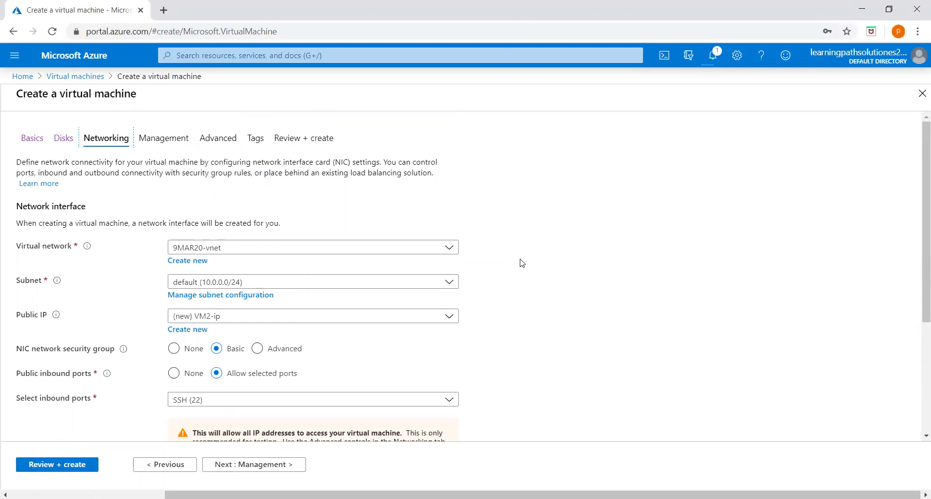
left_click(166, 140)
Scroll VM2's management settings down to the Backup section
scroll(272, 272, "down", 2)
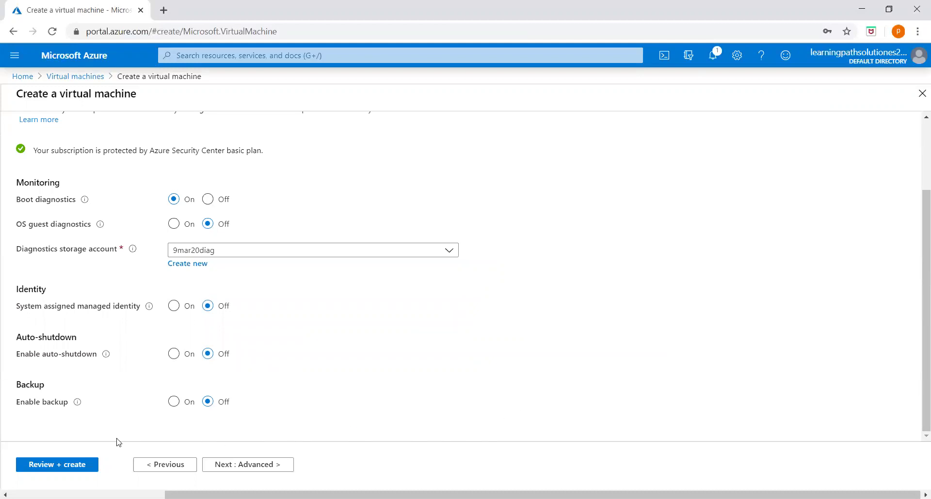
Enable backup with new vault vault-VM1 in (New) 9MAR20 using DailyPolicy
left_click(173, 402)
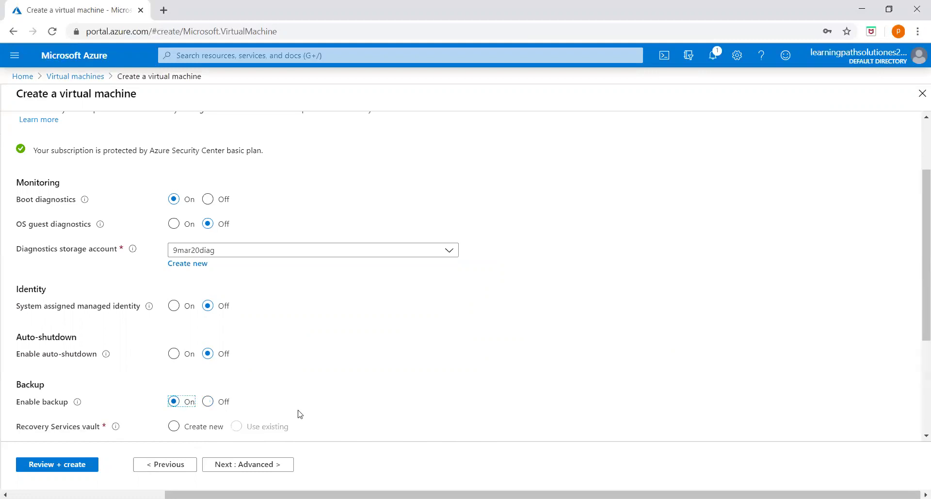
scroll(305, 379, "down", 2)
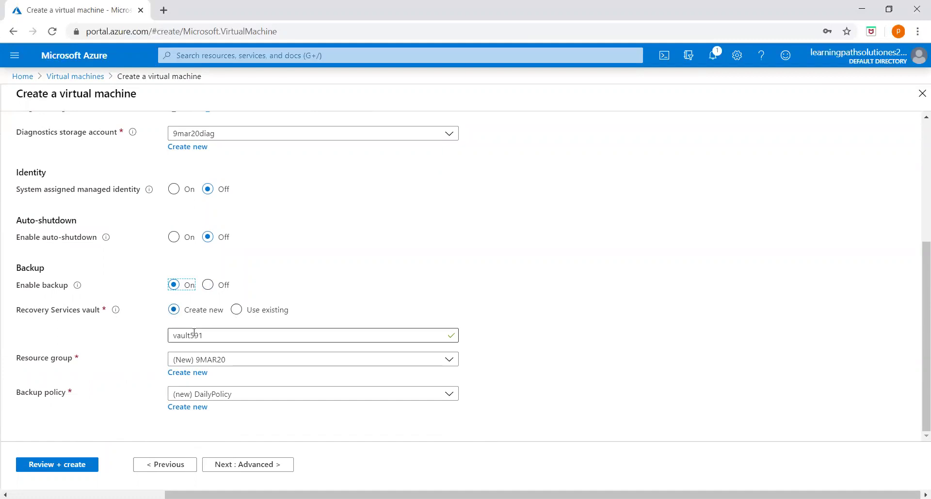
left_click(369, 336)
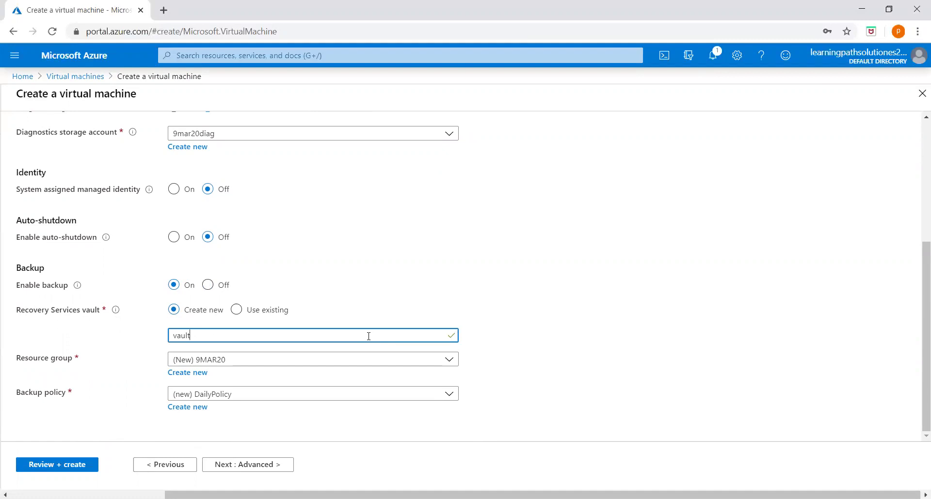
type("-VM")
left_click(508, 309)
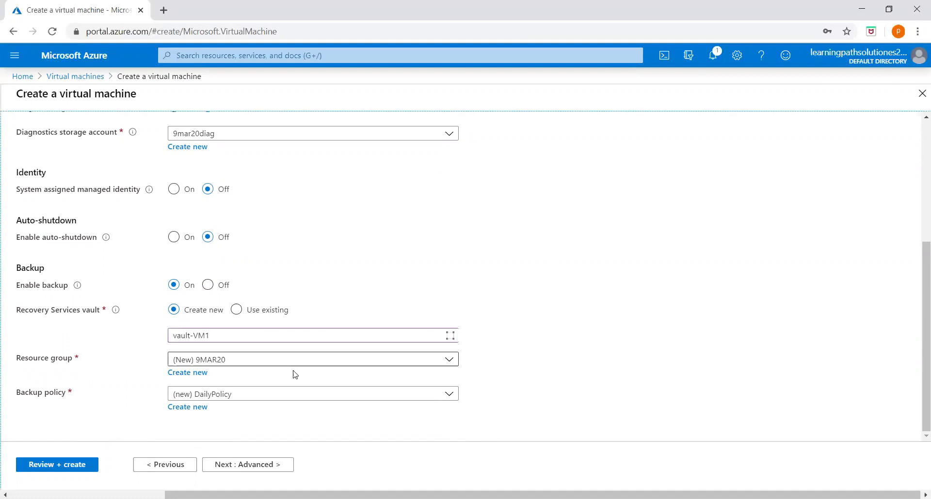
left_click(449, 361)
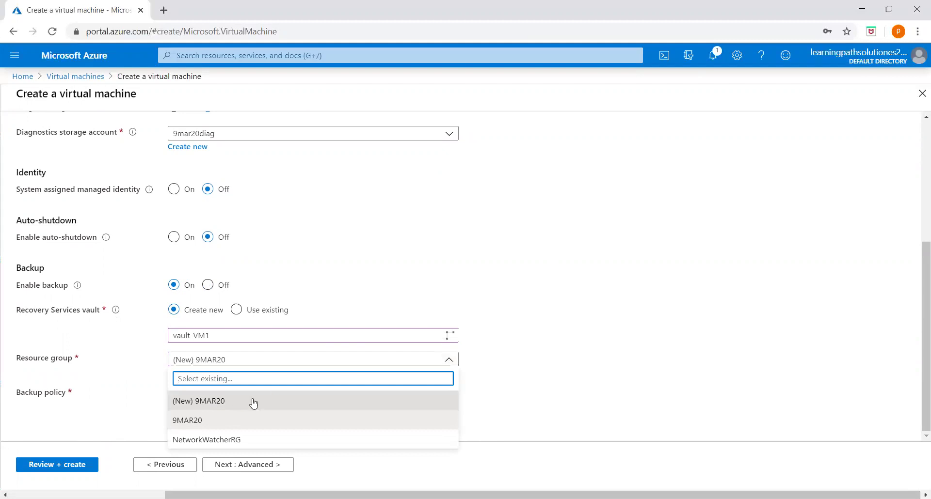
left_click(321, 397)
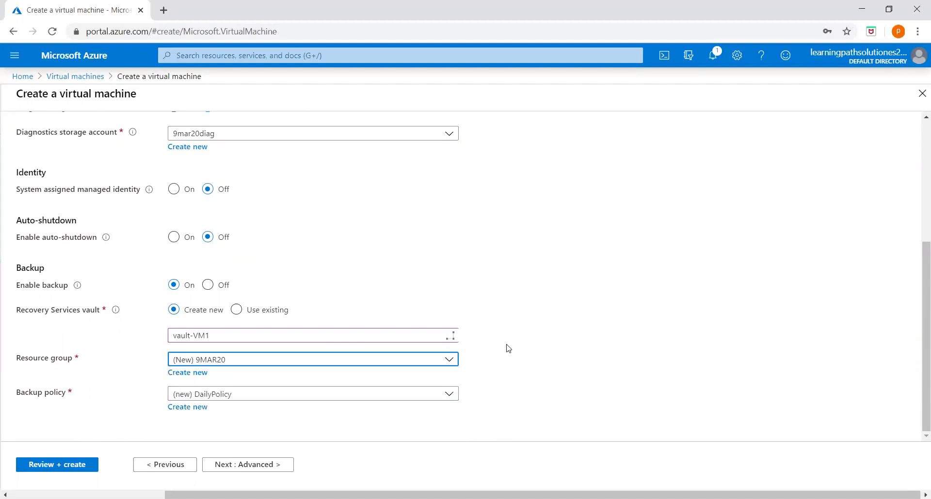
left_click(337, 398)
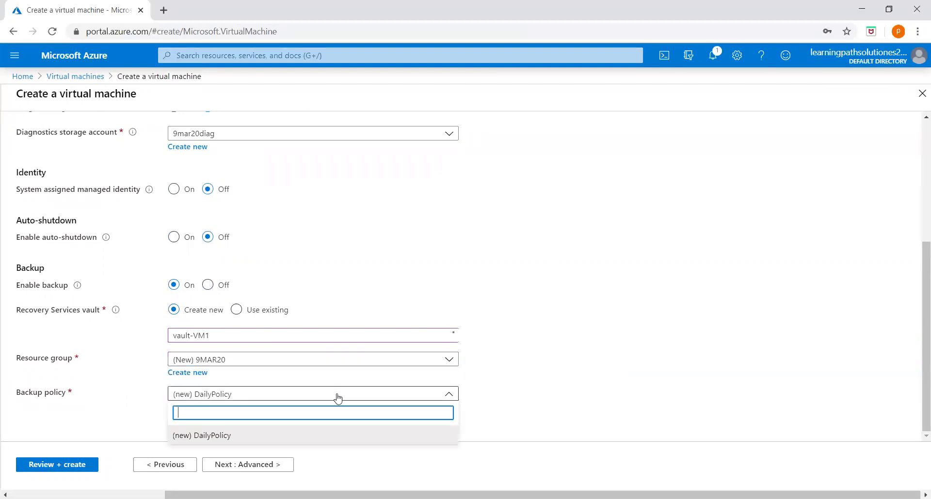
left_click(520, 399)
Create a new backup policy named VM1-DailyPolicy that runs Daily at 8:00 PM
left_click(188, 410)
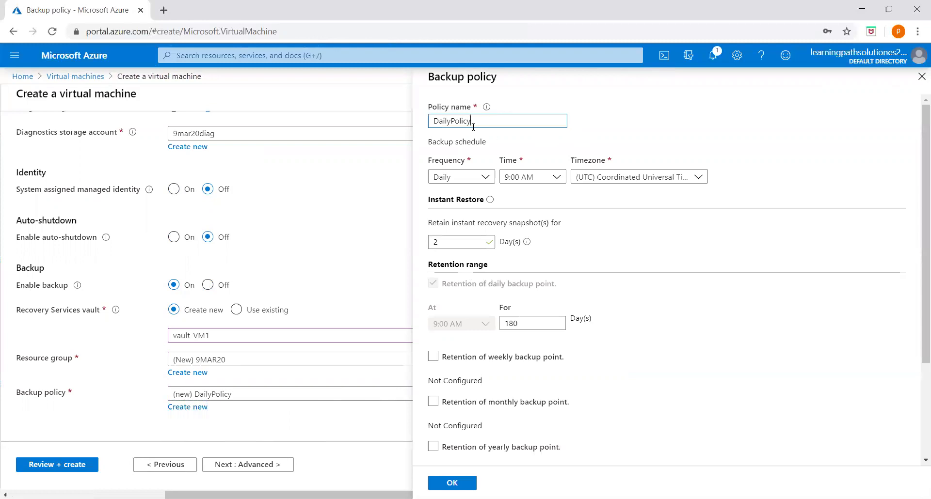
left_click_drag(481, 122, 426, 123)
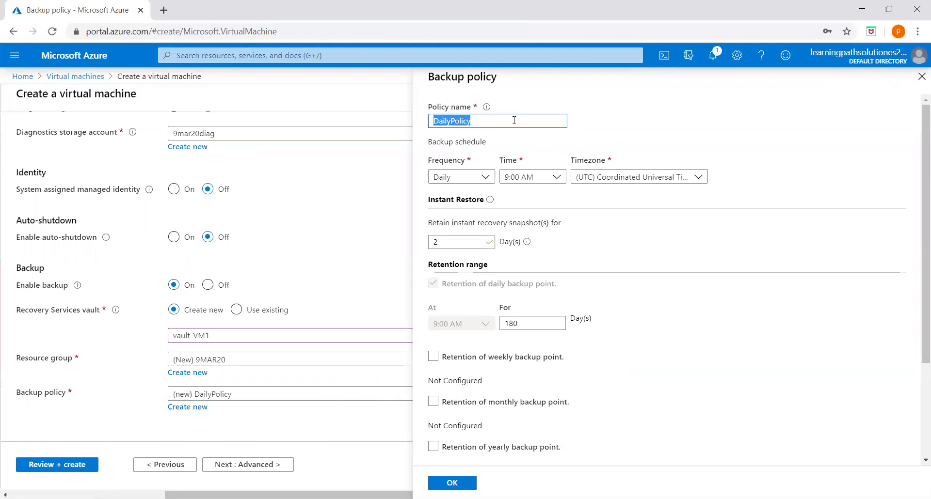
left_click(432, 122)
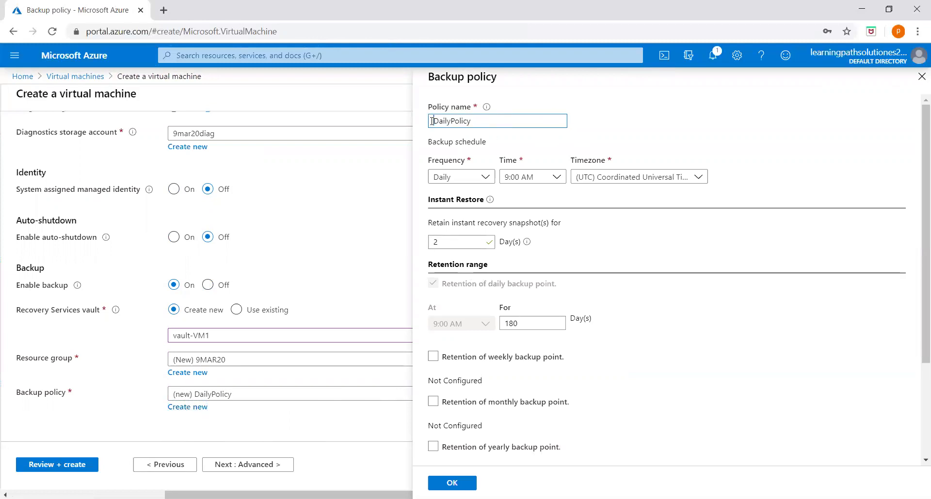
type("VM1-")
left_click(487, 177)
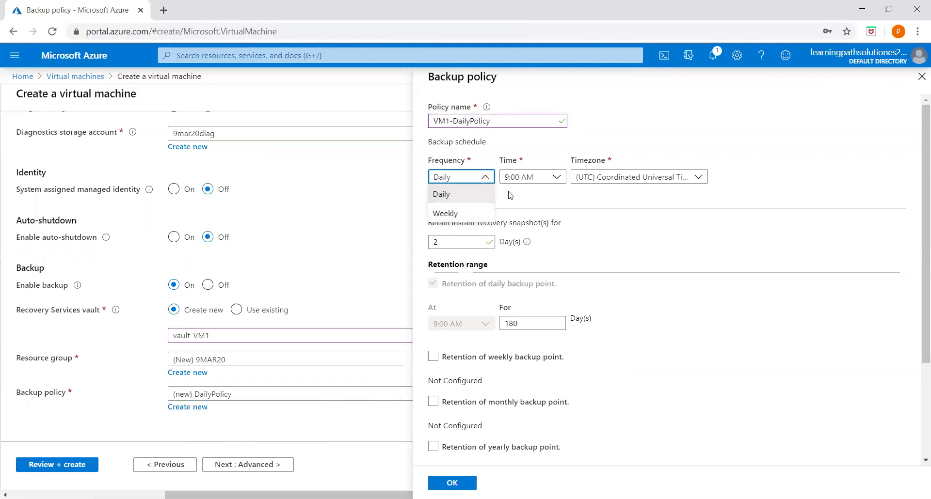
left_click(667, 128)
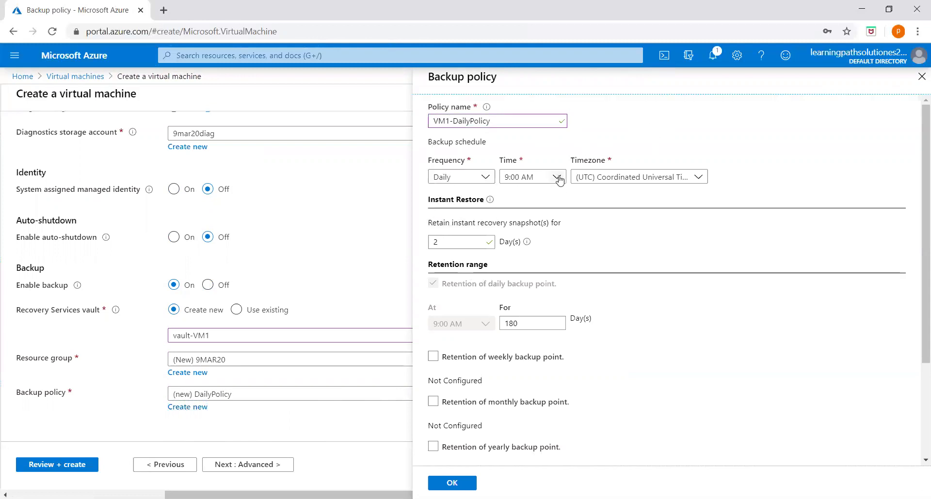
left_click(559, 180)
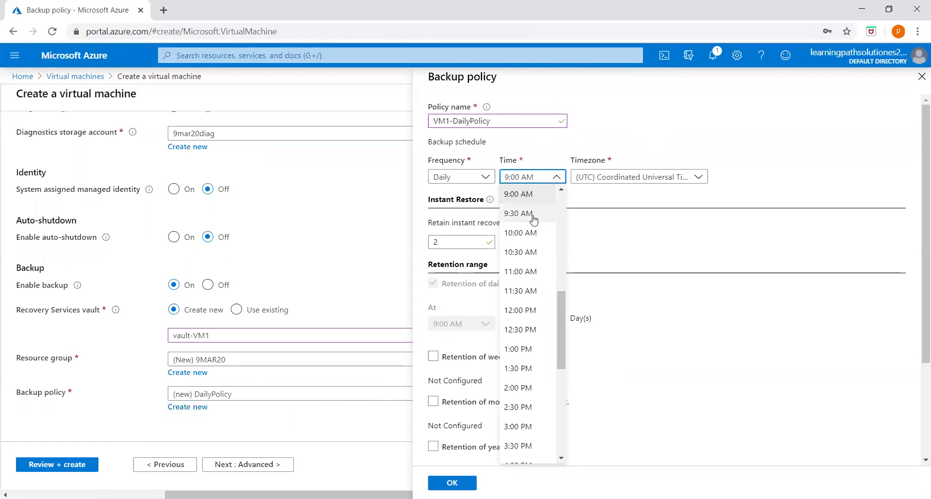
left_click_drag(562, 303, 557, 362)
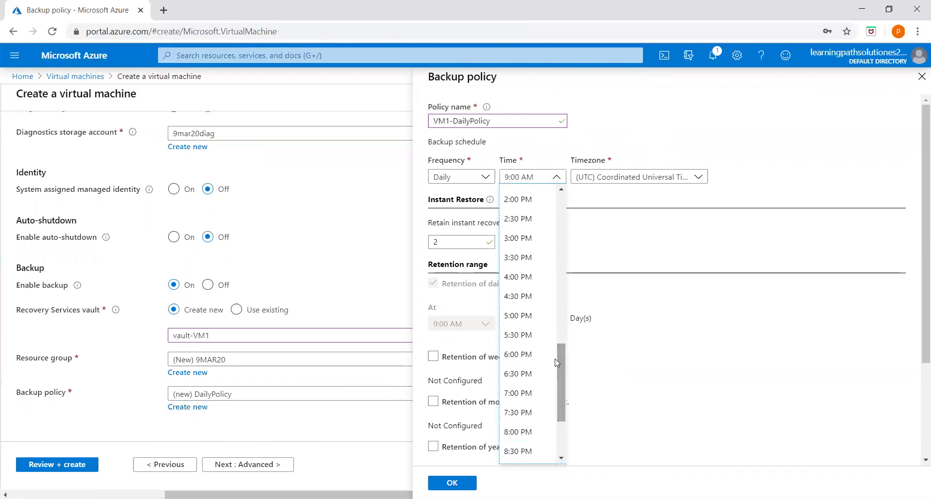
left_click(522, 432)
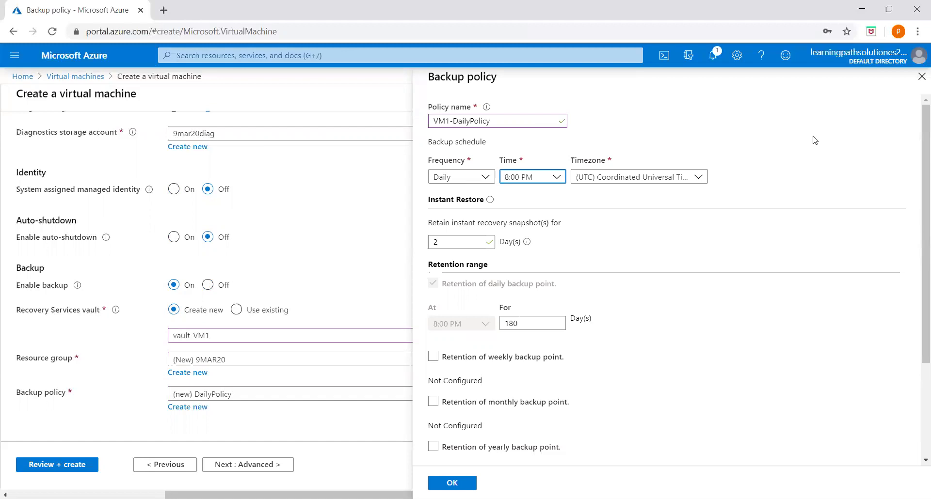
Keep the UTC timezone, cut daily retention from 180 to 15 days, and save VM1-DailyPolicy
left_click(698, 177)
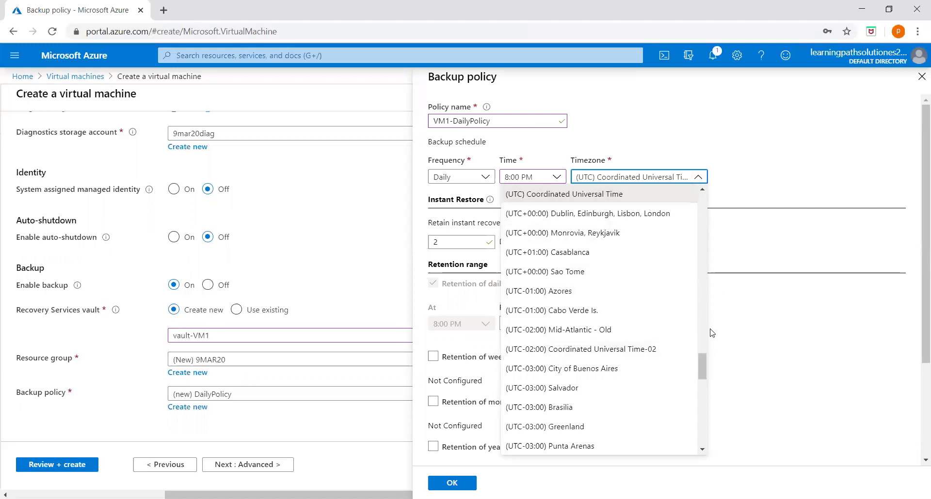
left_click_drag(708, 367, 745, 298)
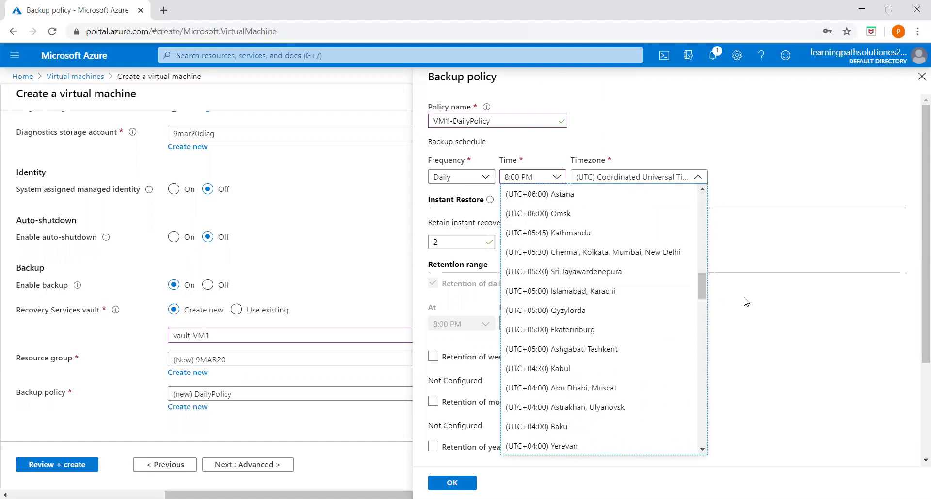
left_click(745, 298)
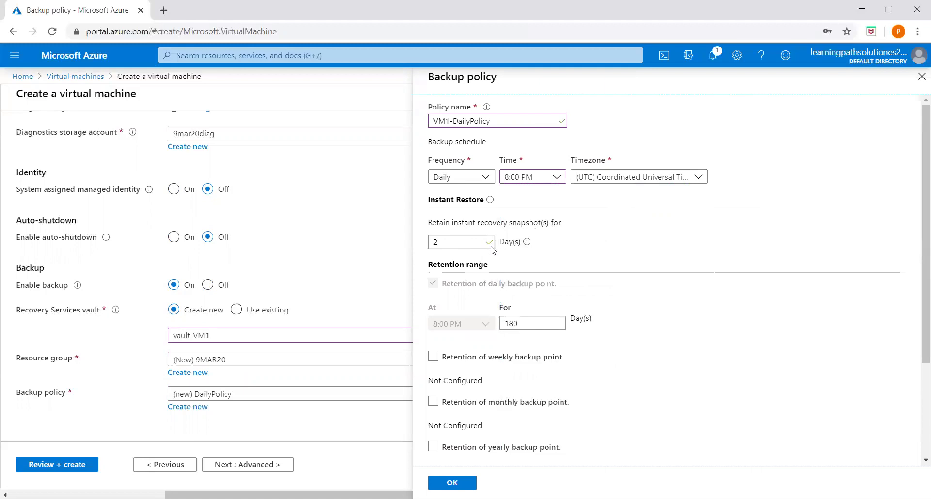
scroll(601, 308, "down", 3)
left_click(533, 200)
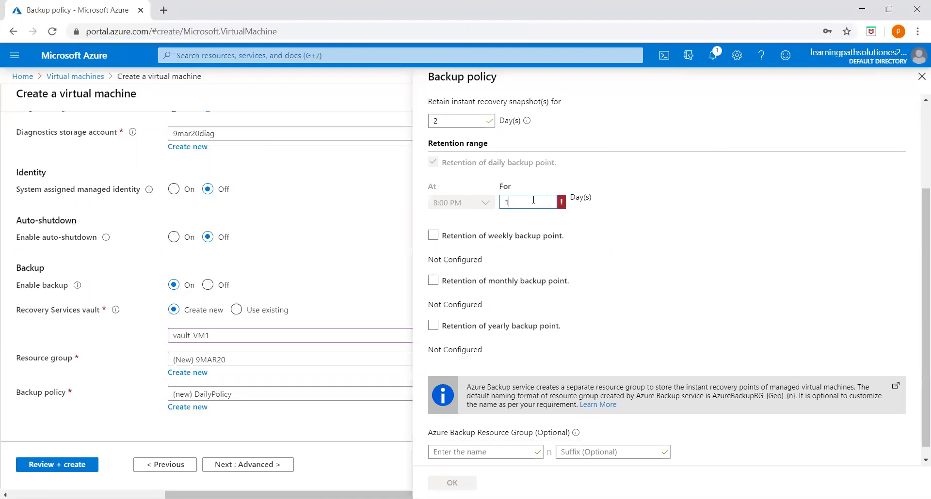
left_click(670, 210)
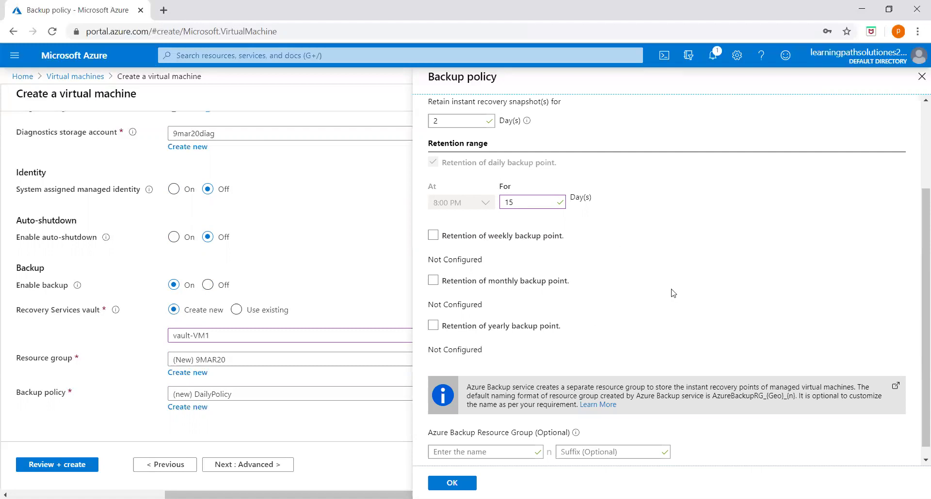
scroll(606, 282, "down", 1)
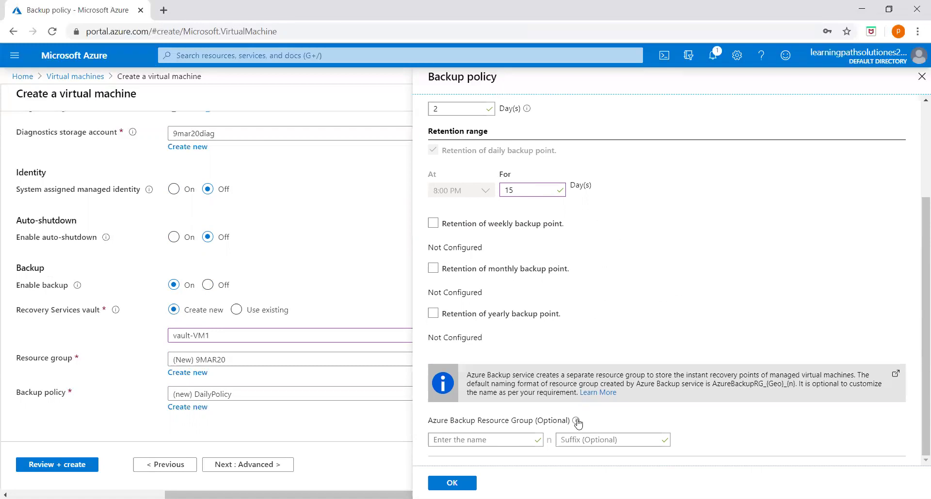
scroll(719, 270, "up", 3)
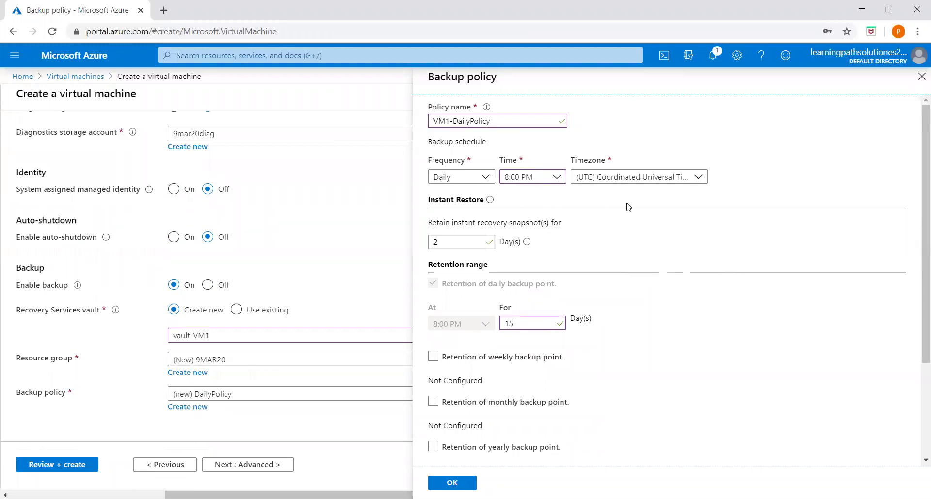
left_click(451, 483)
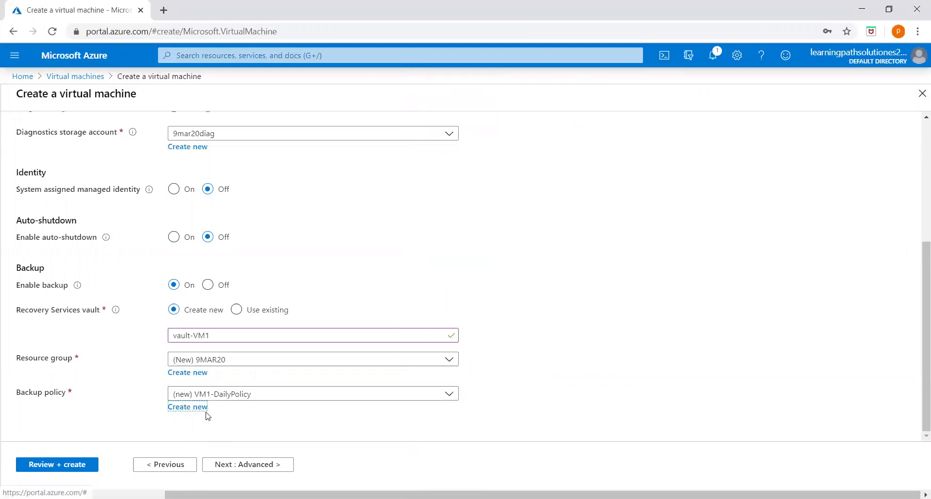
Rename the new recovery services vault to vault-VM2
scroll(324, 396, "up", 1)
left_click(226, 398)
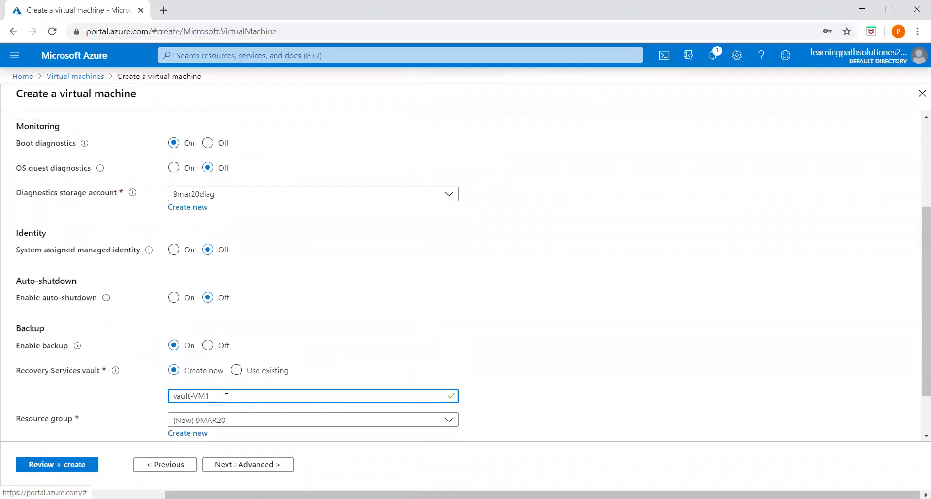
type("2")
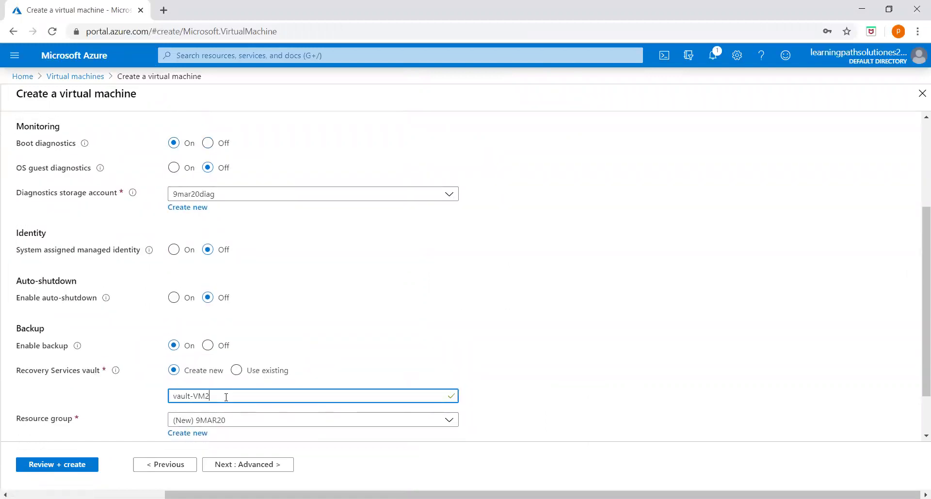
Create another backup policy renamed VM2-DailyPolicy and save it
scroll(436, 347, "down", 1)
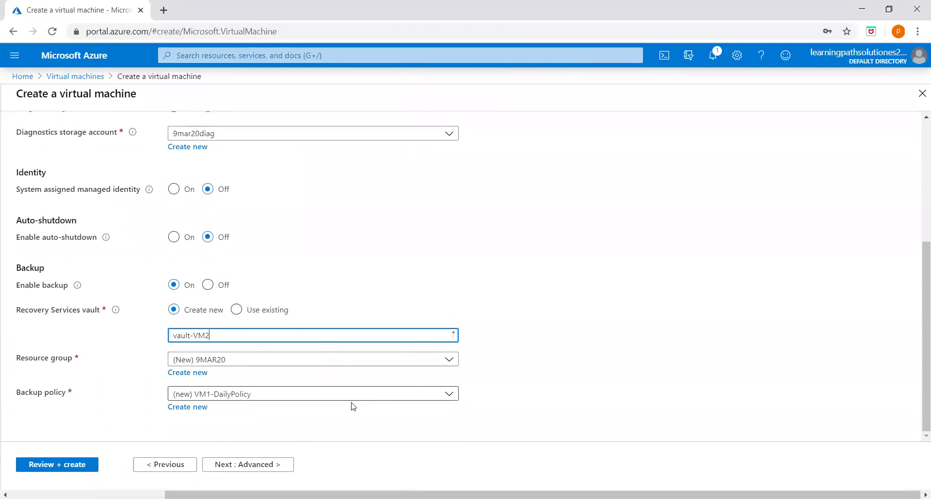
left_click(252, 398)
left_click(225, 436)
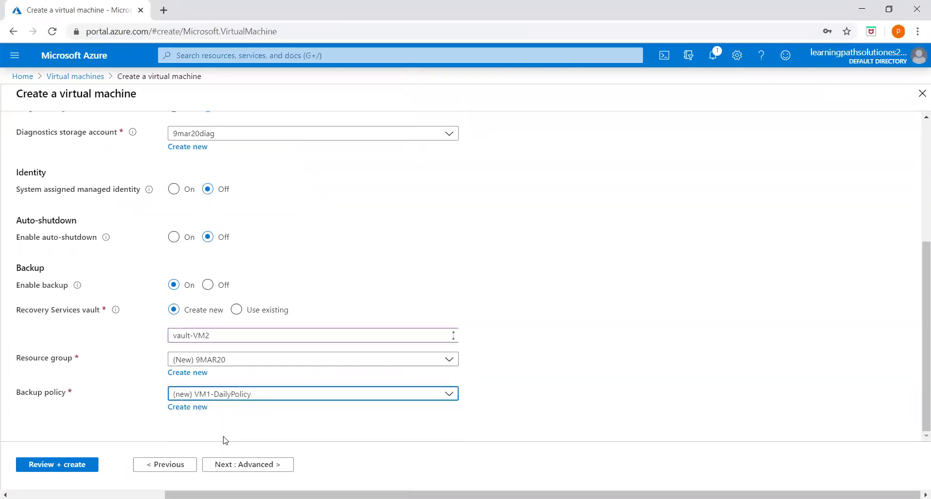
left_click(201, 412)
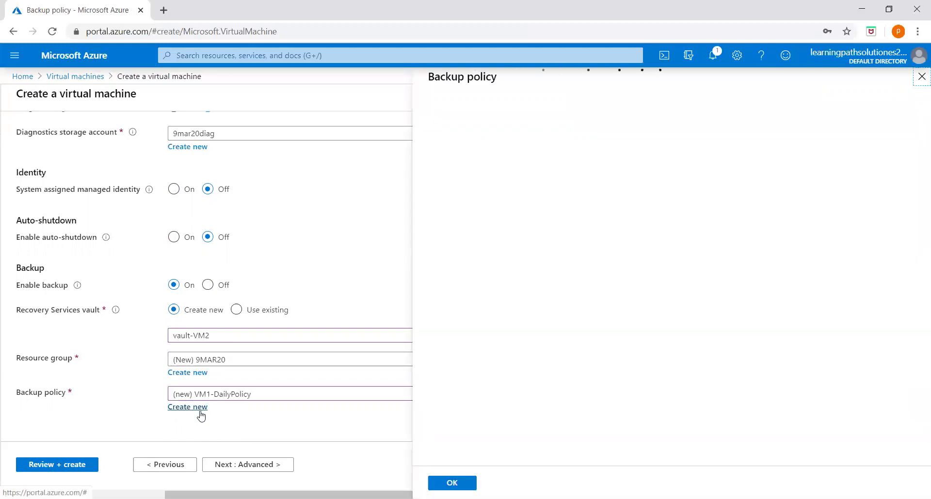
key("BackSpace")
type("2-DailyPolicy")
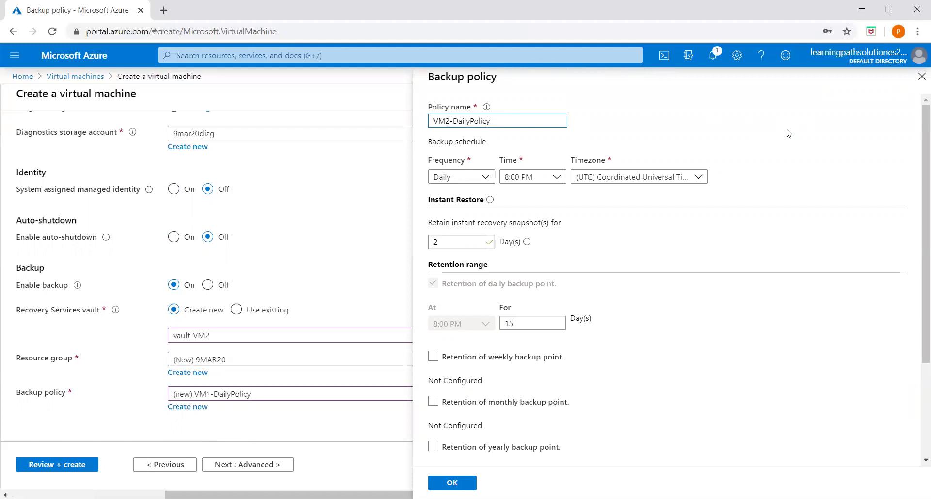
left_click(451, 482)
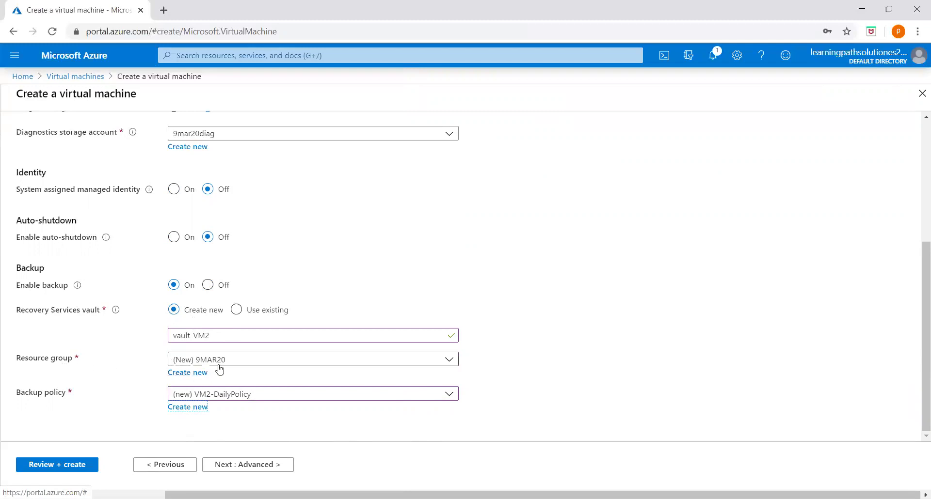
Keep resource group 9MAR20 and review the VM's Networking settings
left_click(273, 361)
left_click(186, 420)
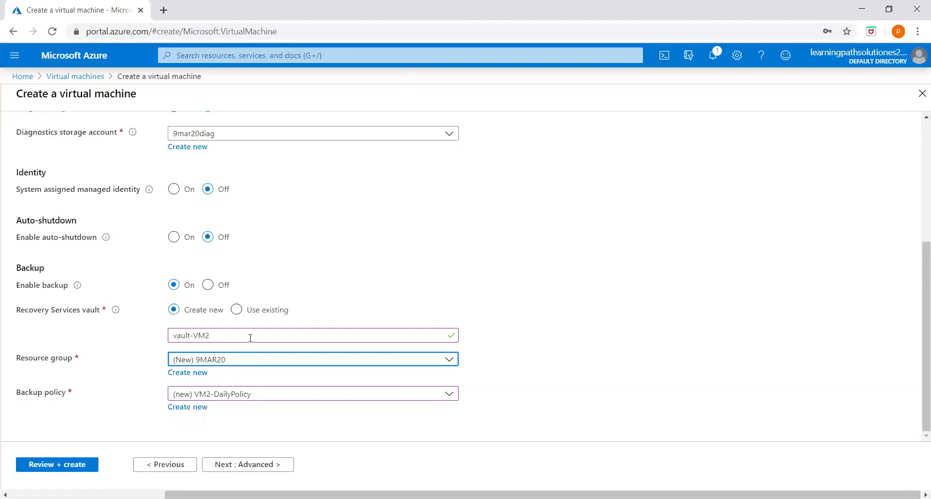
scroll(249, 334, "up", 5)
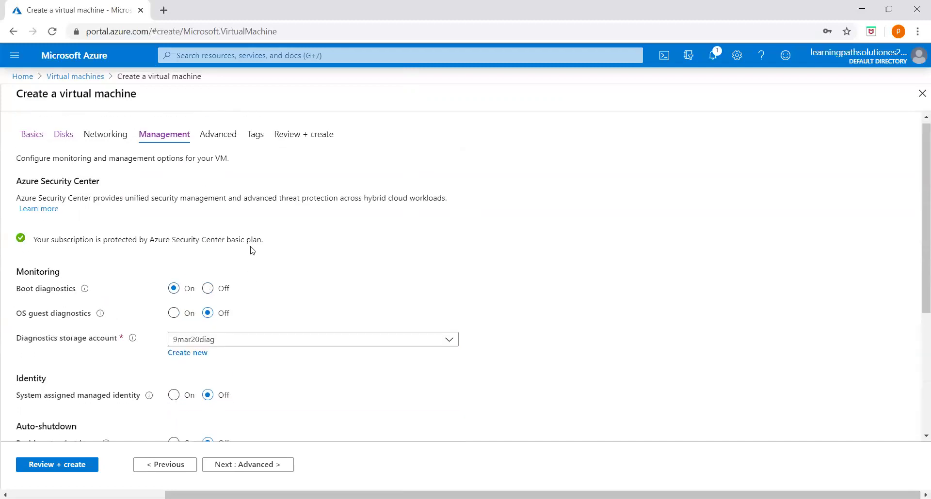
left_click(112, 142)
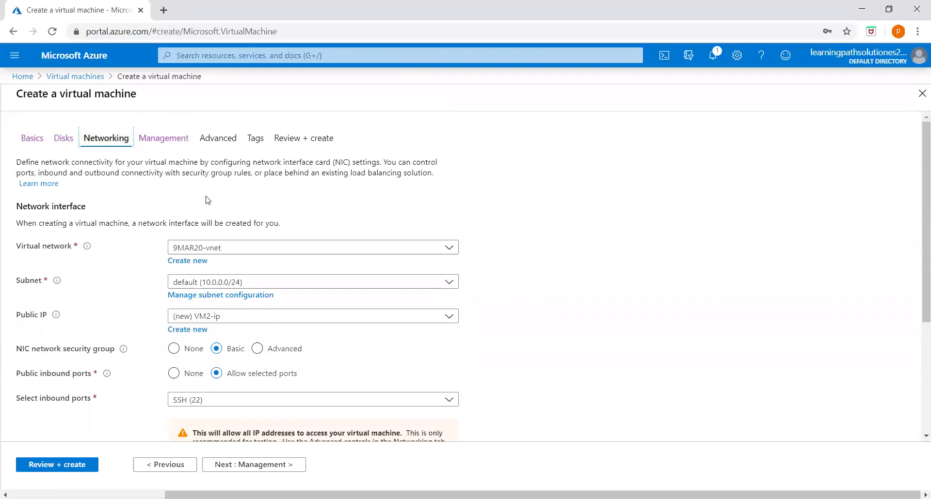
scroll(232, 239, "down", 2)
scroll(232, 240, "down", 1)
scroll(193, 218, "up", 5)
Recheck the Basics settings, then go to Review + create and confirm validation passed
left_click(37, 141)
scroll(374, 318, "down", 2)
scroll(255, 191, "up", 2)
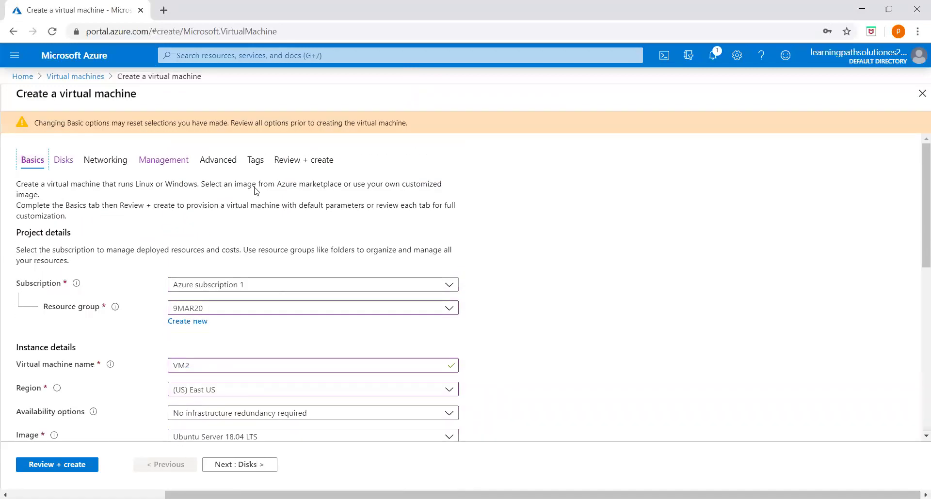
left_click(308, 161)
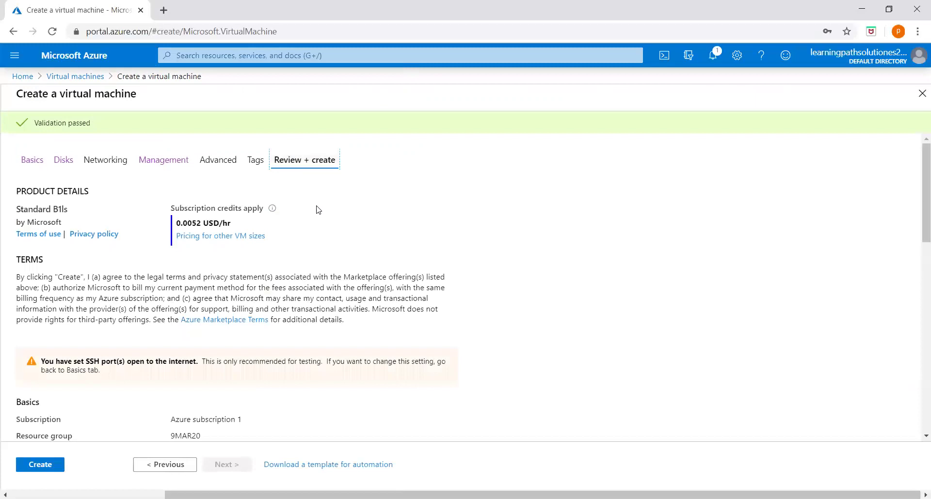
scroll(144, 432, "down", 9)
Create the VM2 virtual machine and return to the portal Home page
left_click(46, 464)
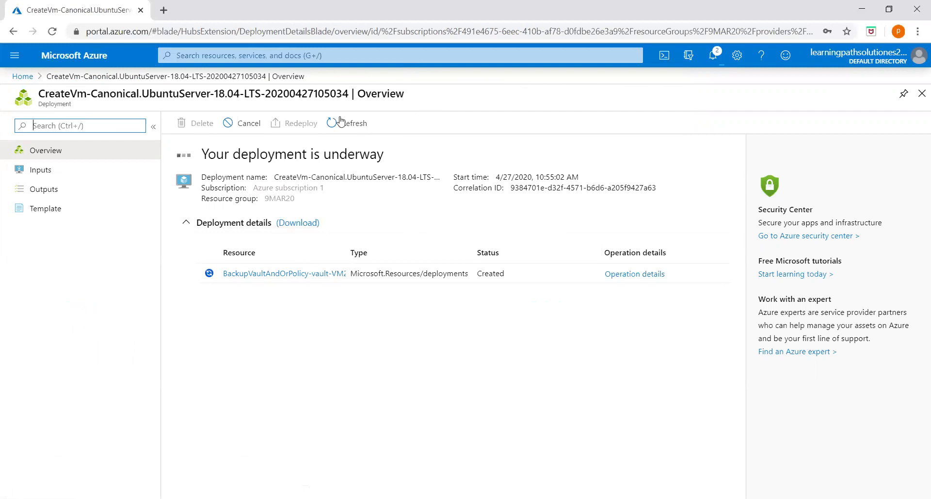
left_click(23, 76)
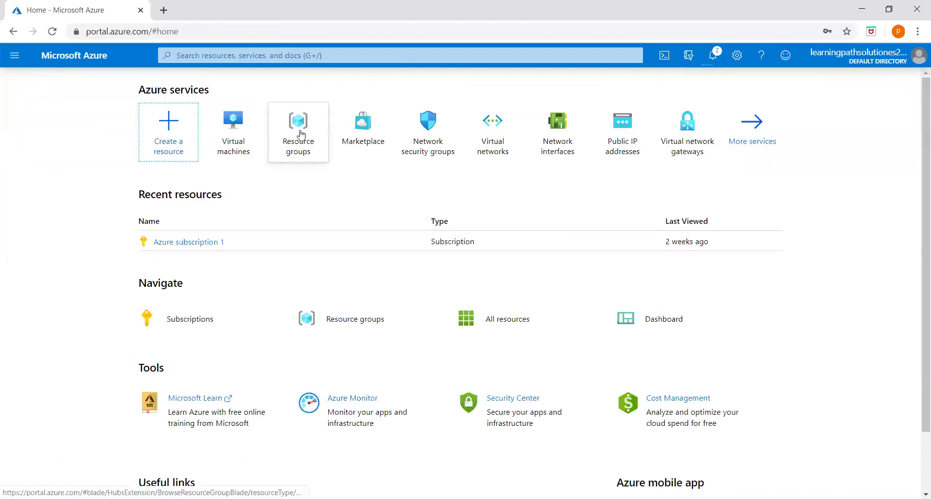
Look at the 9MAR20 resource group, then search 'virtual' to reach the Virtual machines list
left_click(304, 132)
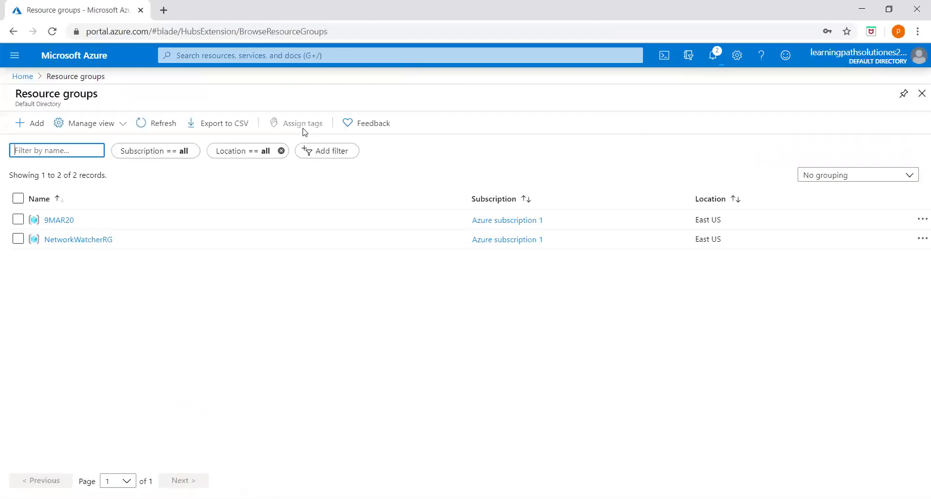
left_click(70, 222)
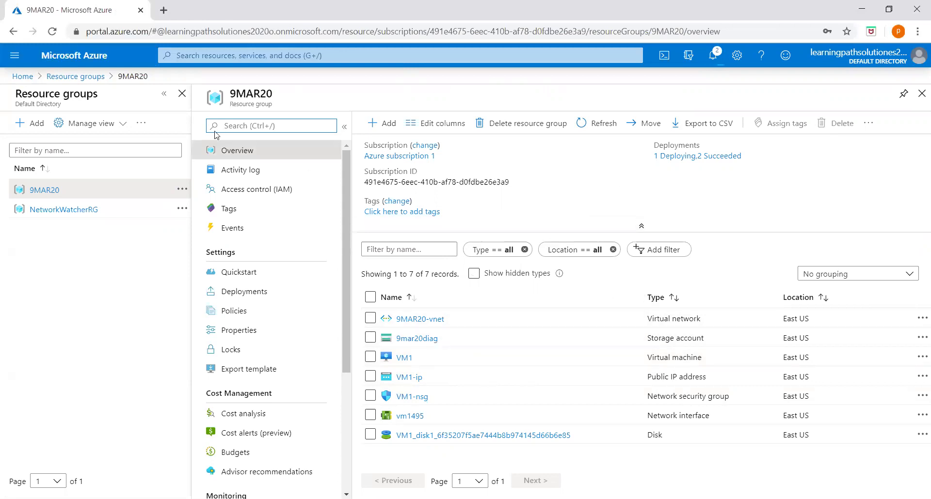
left_click(24, 78)
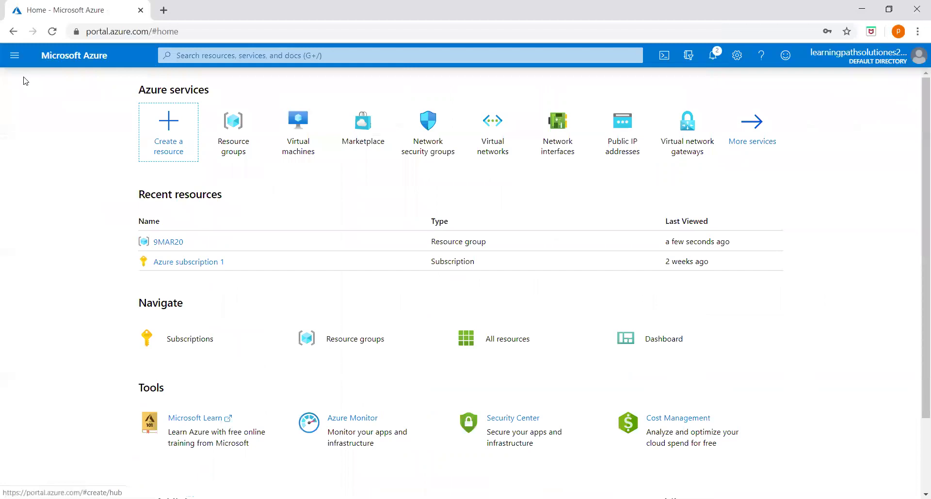
left_click(229, 55)
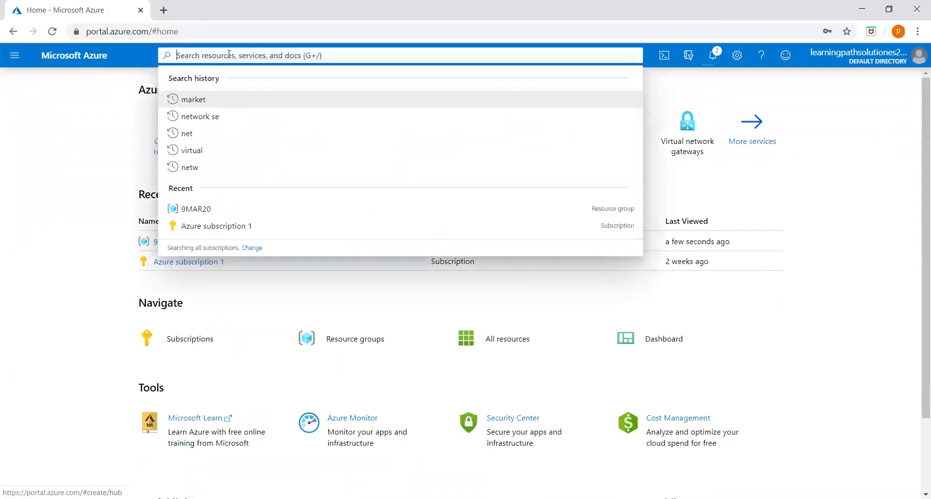
type("virtual")
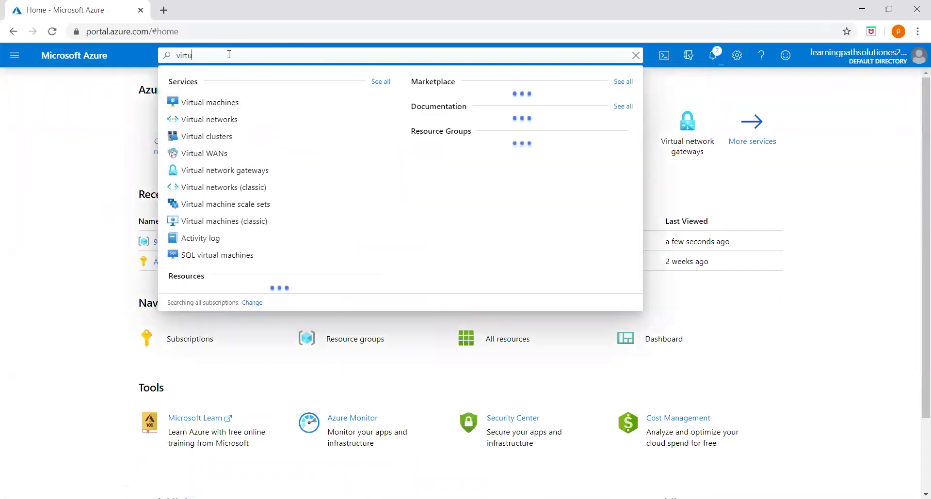
left_click(222, 103)
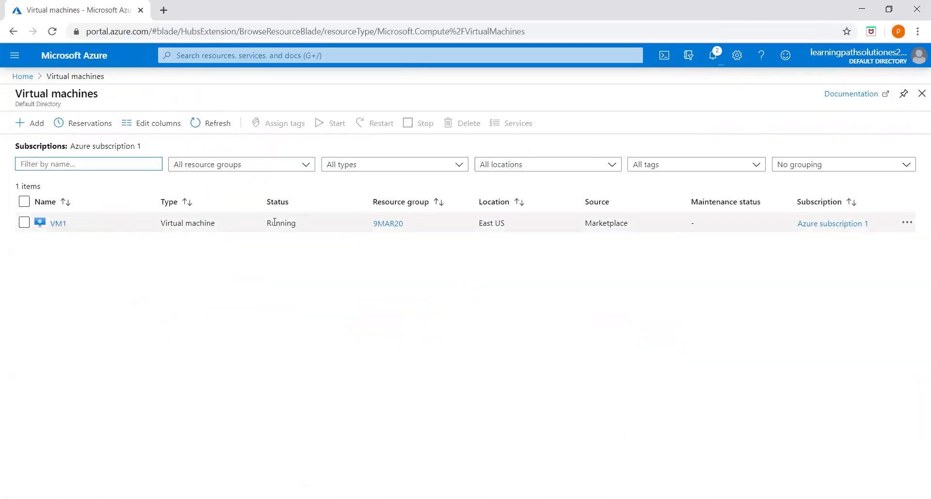
Open VM1 from the Virtual machines list and scroll its menu to Operations
left_click(58, 225)
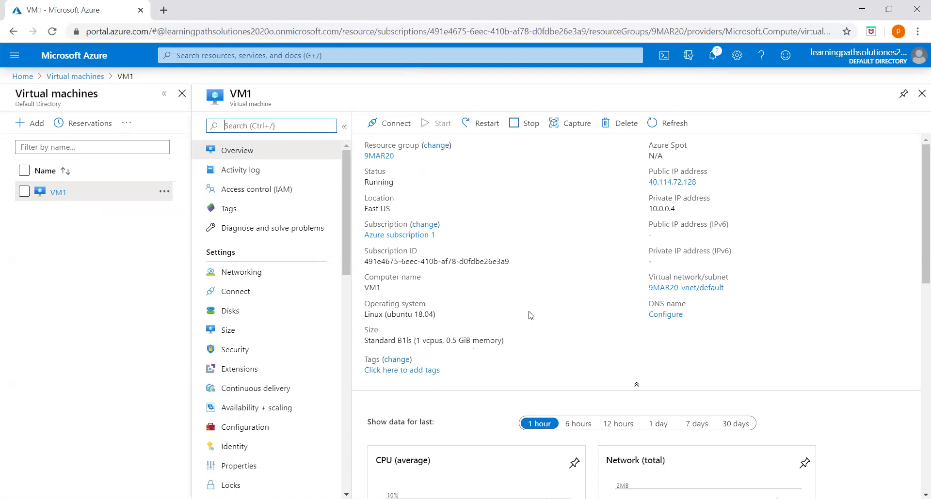
scroll(513, 311, "down", 1)
scroll(512, 327, "up", 1)
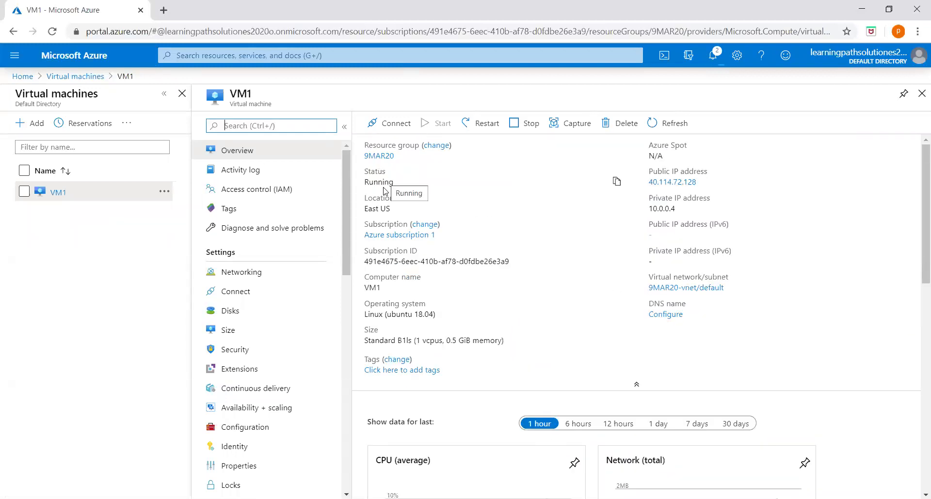
left_click_drag(347, 207, 352, 317)
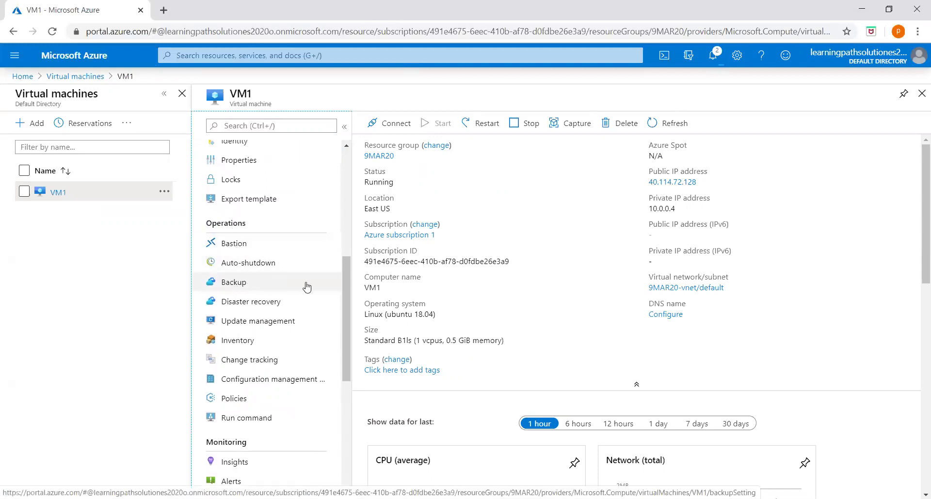
left_click_drag(349, 287, 340, 269)
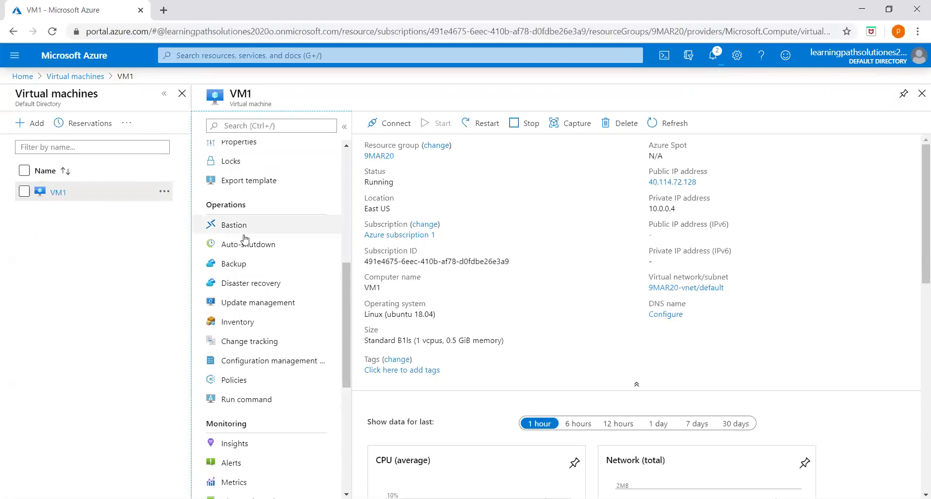
Open VM1's Backup page and dismiss the deployment-succeeded notification
left_click(233, 266)
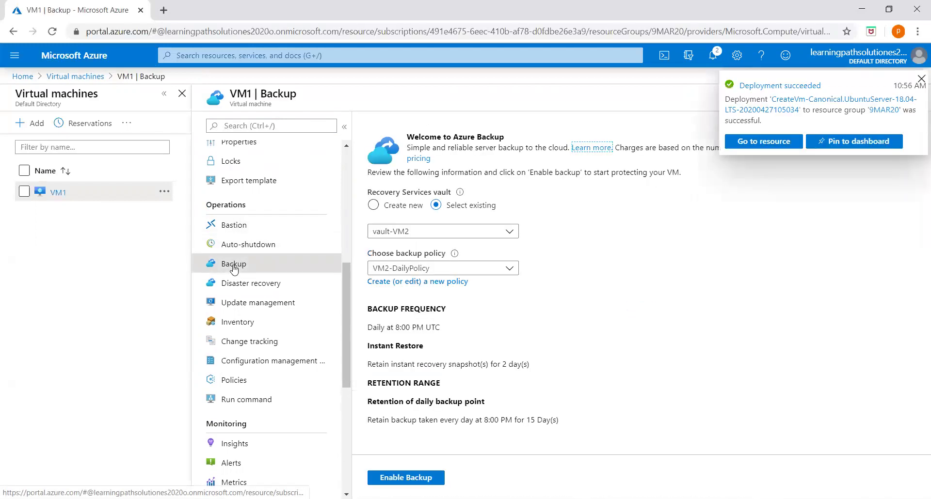
left_click(921, 78)
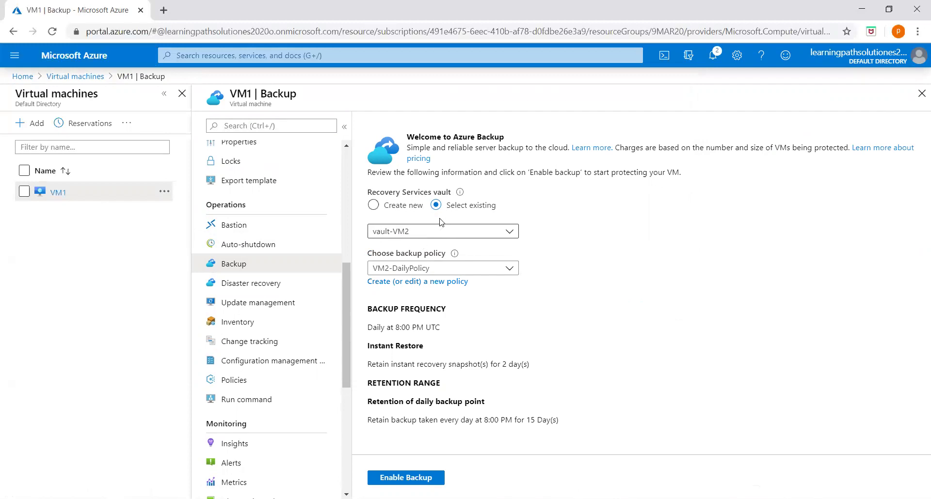
Create a new Recovery Services vault named VM1-Vault in 9MAR20
left_click(373, 205)
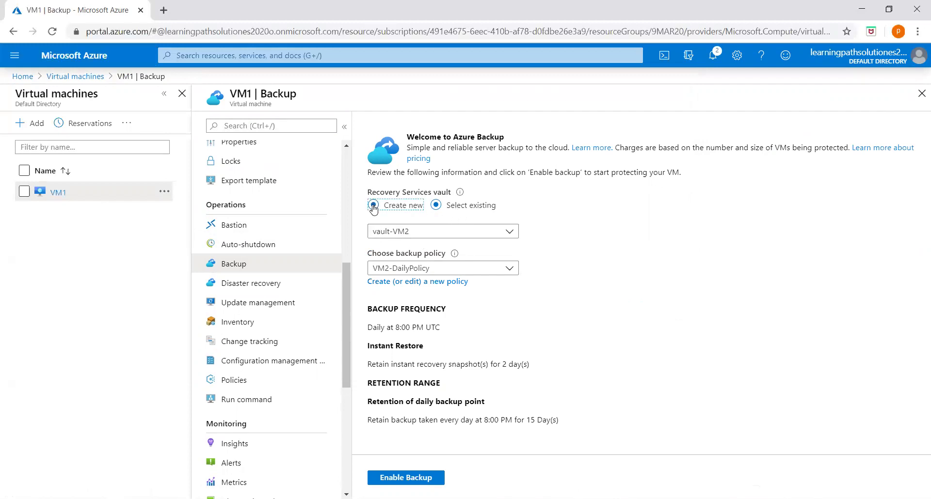
left_click(409, 230)
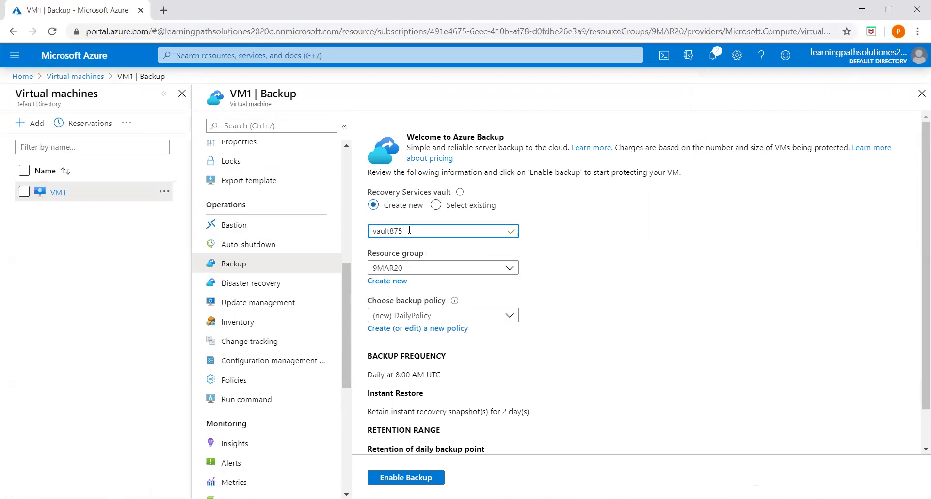
left_click_drag(409, 230, 371, 231)
type("VM1-Vau")
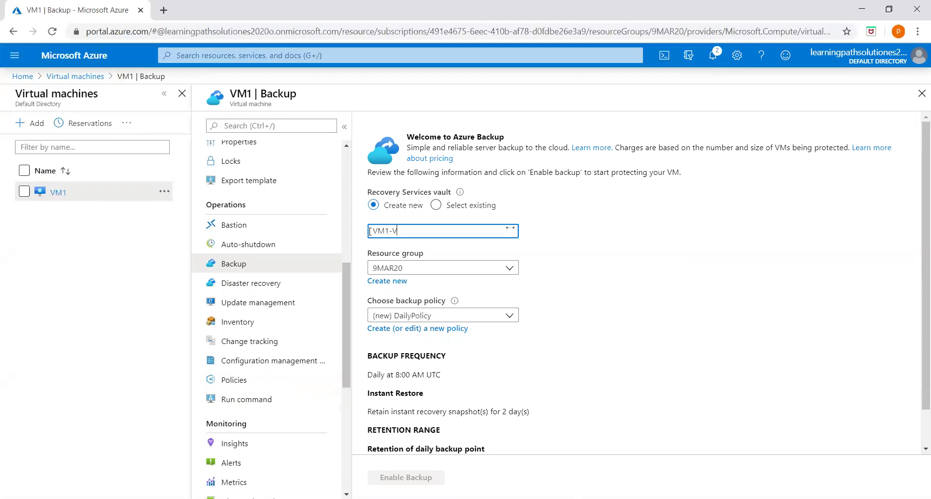
left_click(551, 246)
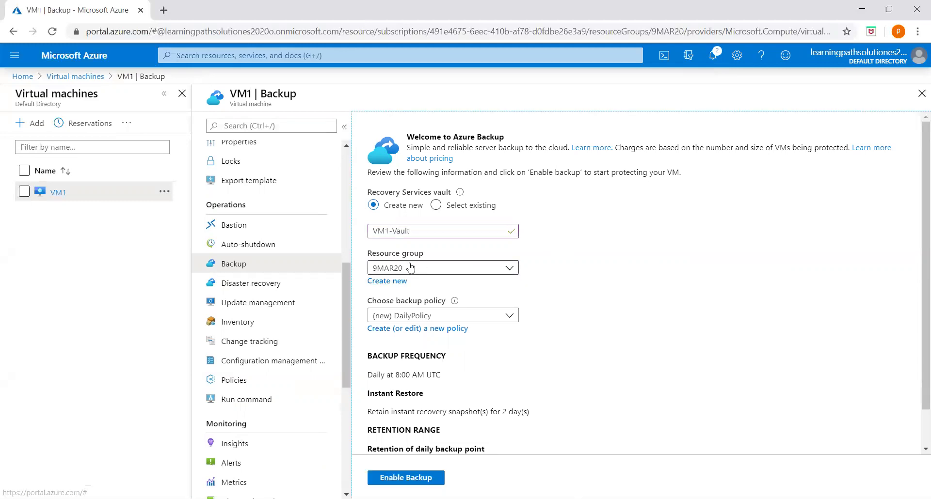
Choose (new) DailyPolicy as VM1's backup policy
scroll(530, 299, "down", 1)
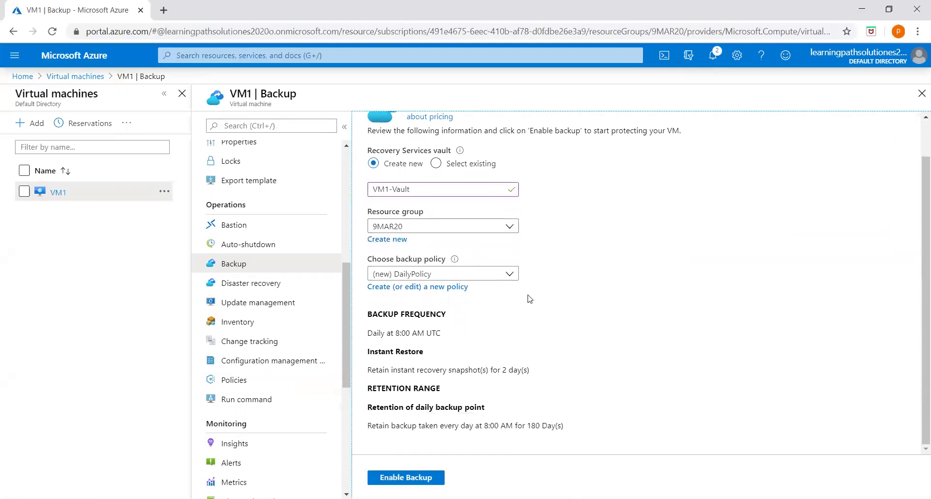
left_click(511, 275)
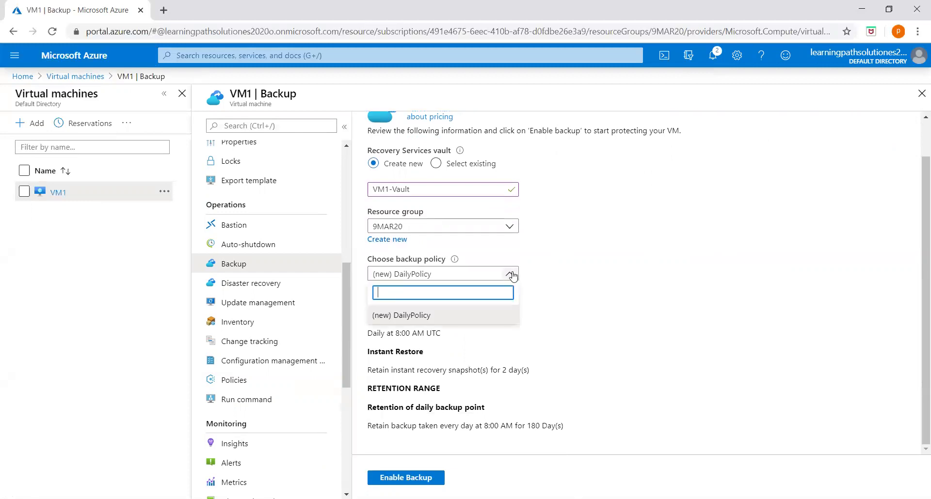
left_click(408, 316)
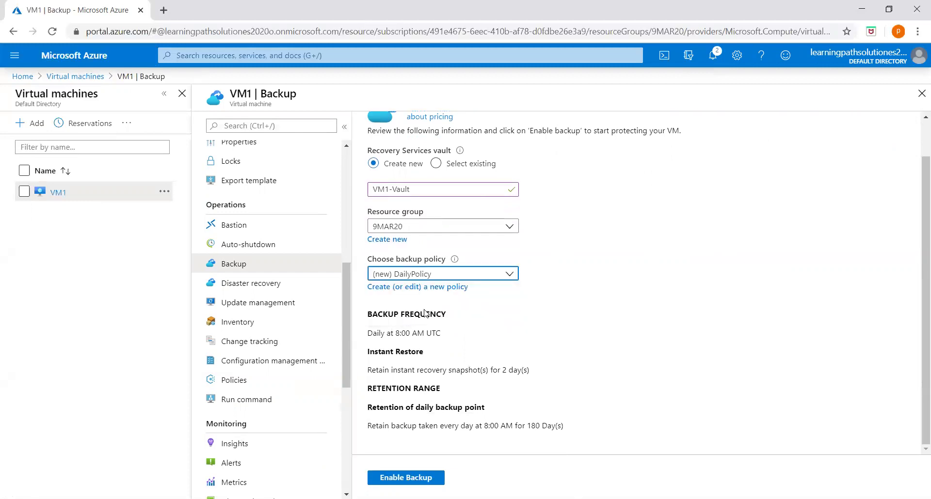
Rename the policy VM1-DailyPolicy, running daily at 5:00 PM Eastern Time (US & Canada)
left_click(386, 289)
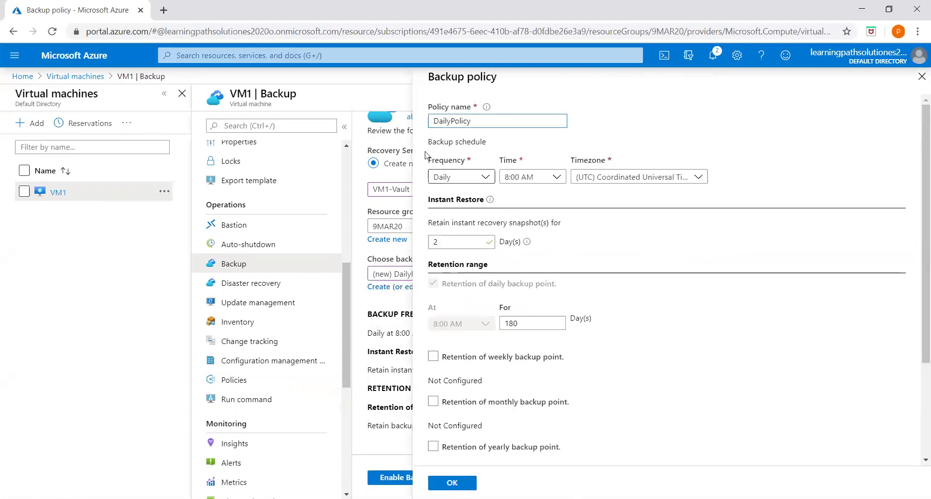
type("VM1-")
left_click(557, 179)
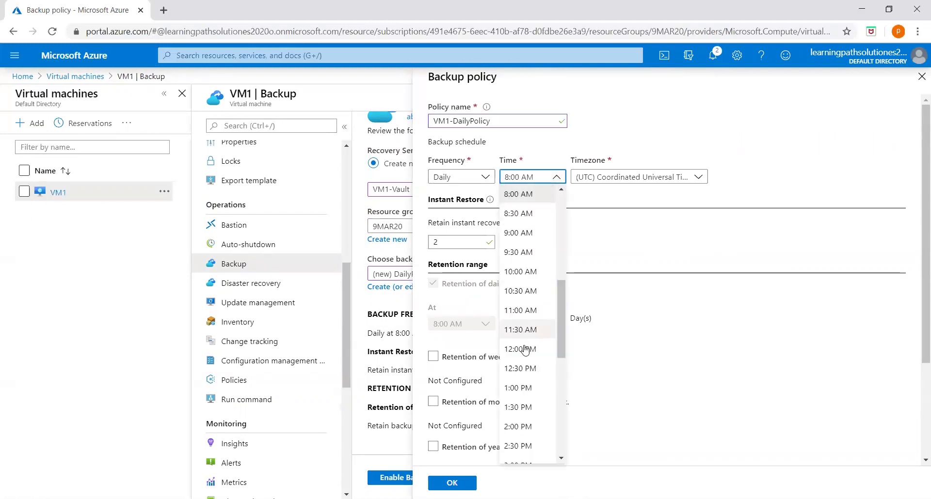
scroll(525, 350, "down", 5)
left_click(525, 365)
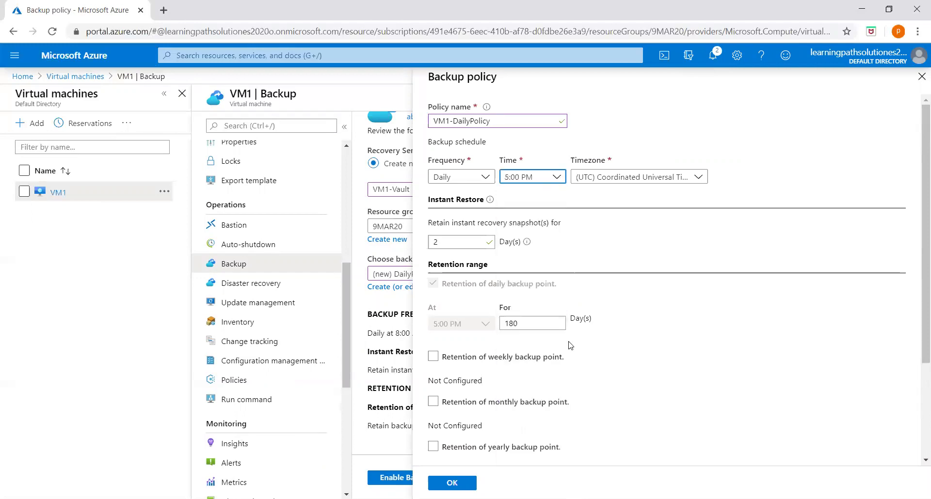
left_click(702, 179)
scroll(652, 359, "down", 3)
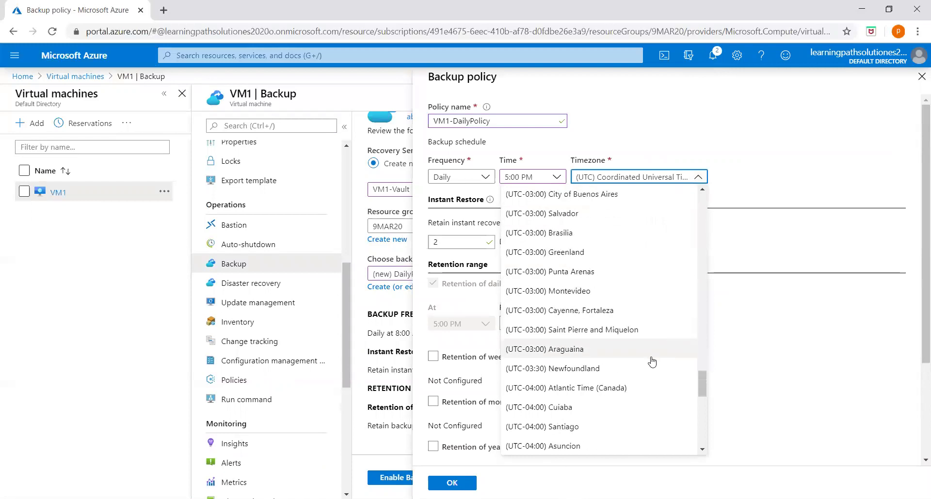
scroll(652, 363, "down", 4)
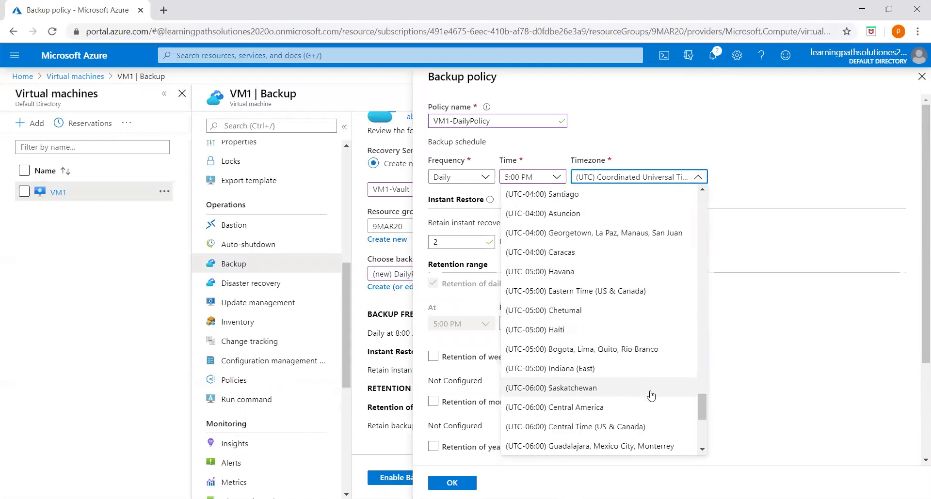
scroll(651, 396, "down", 2)
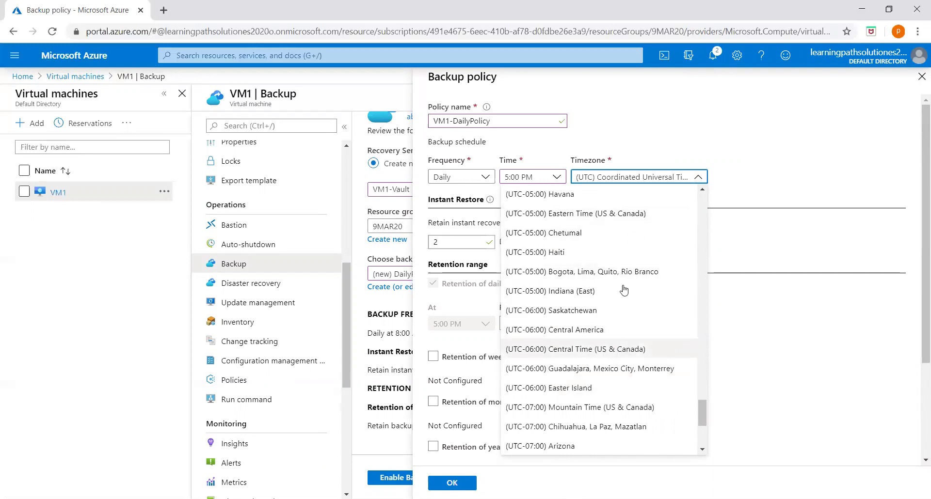
left_click(579, 214)
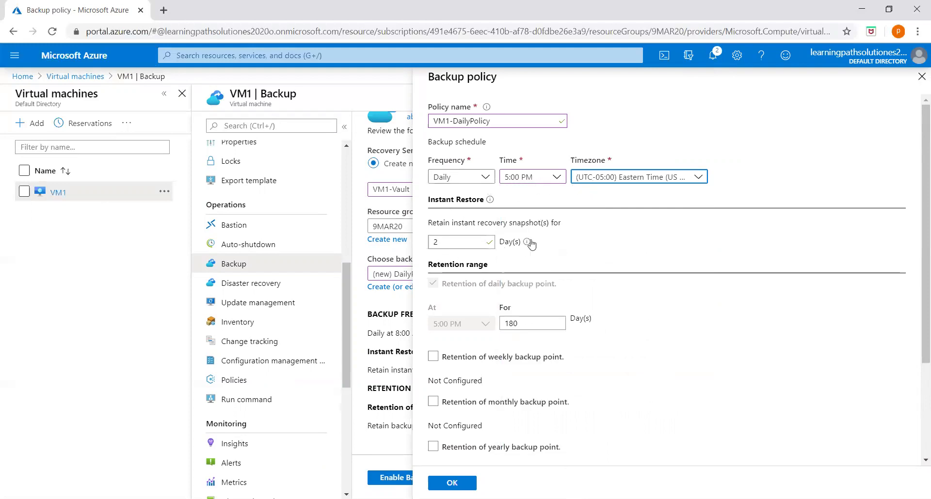
Set daily retention to 15 days and save VM1-DailyPolicy
scroll(534, 306, "down", 2)
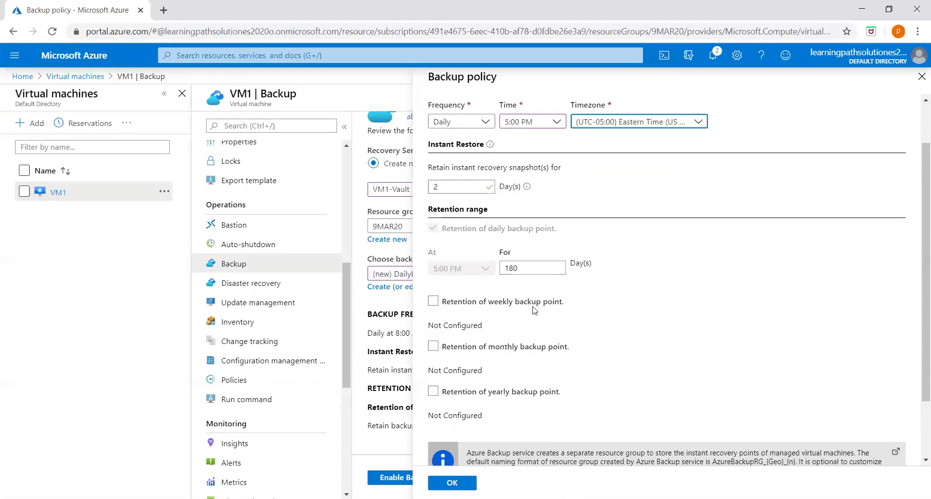
left_click(529, 262)
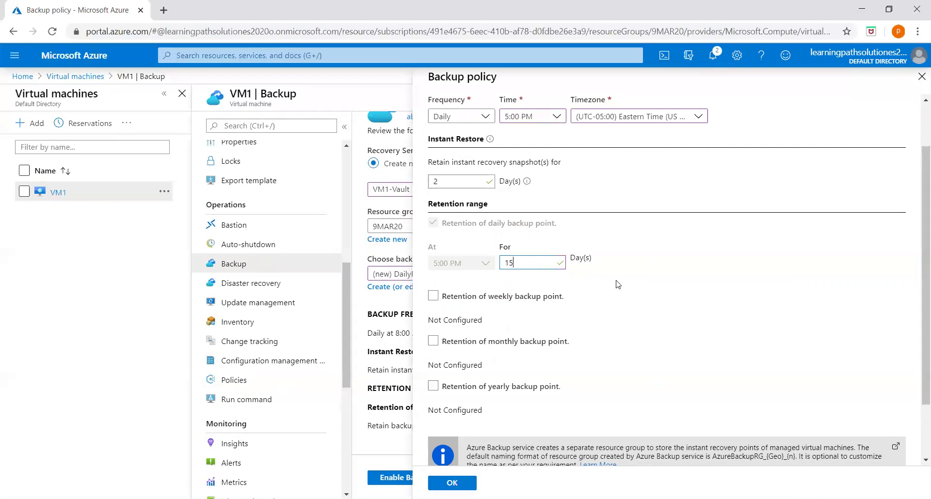
left_click(704, 303)
left_click(456, 483)
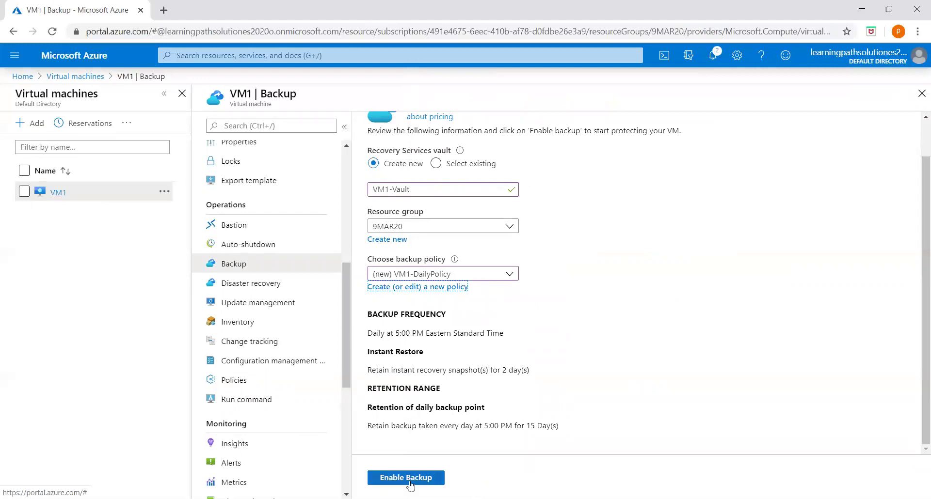
Enable backup for VM1 into VM1-Vault
scroll(578, 376, "up", 1)
scroll(530, 403, "down", 1)
left_click(405, 478)
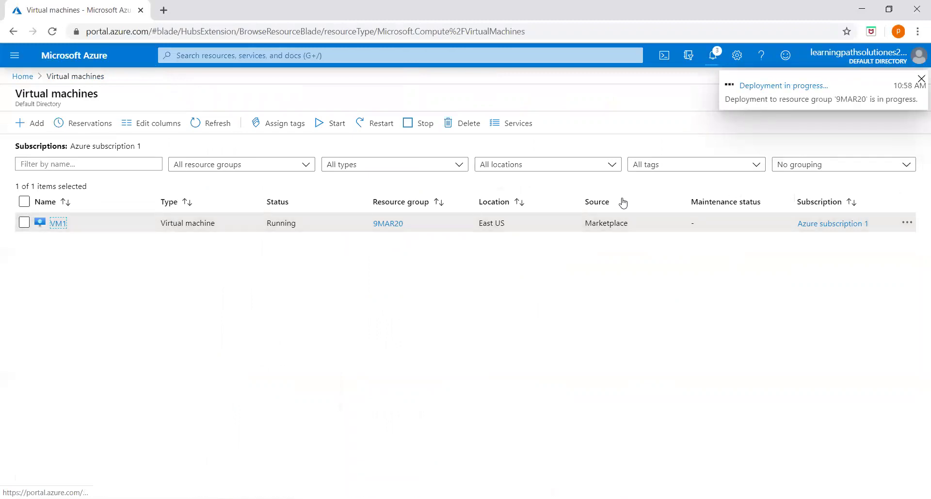
Refresh the Virtual machines list from Home so VM2 appears, and open VM2's overview
left_click(29, 79)
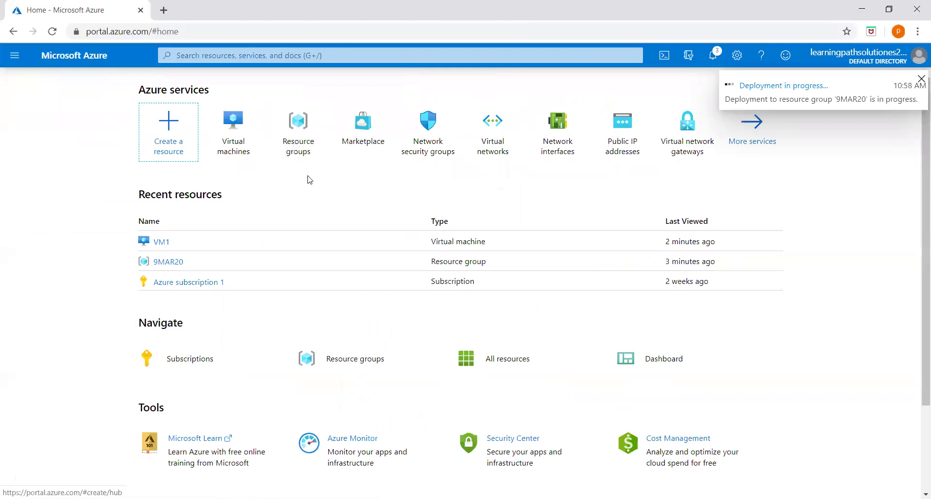
left_click(234, 137)
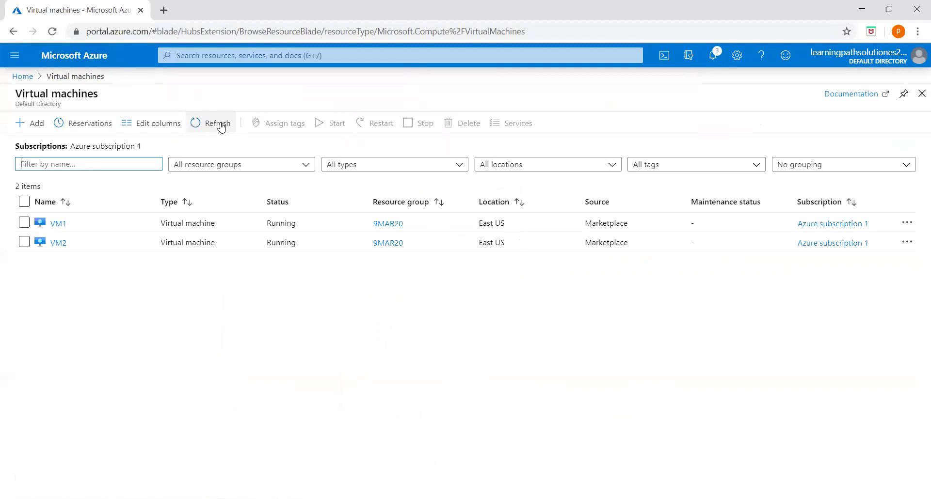
left_click(221, 127)
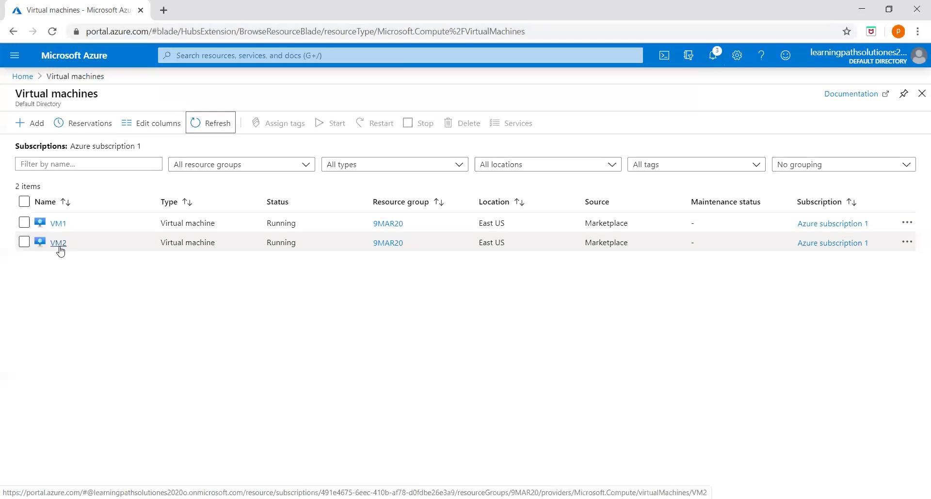
left_click(59, 244)
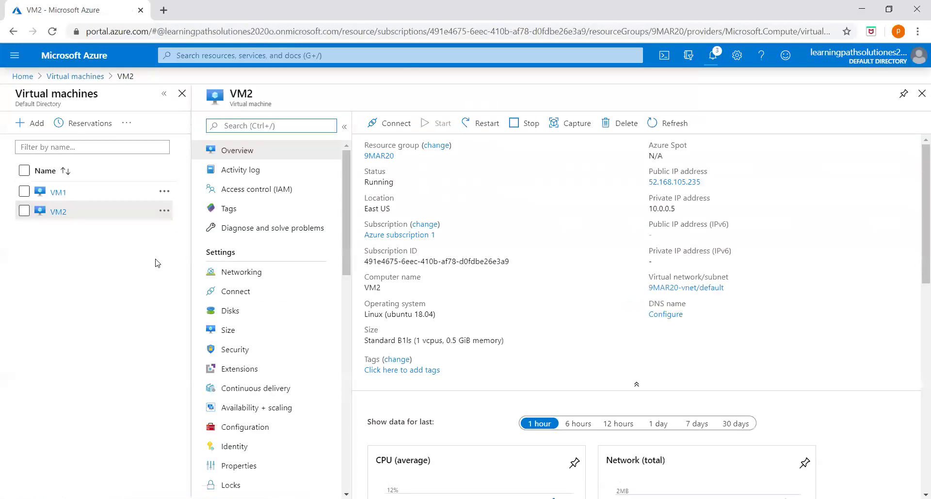
Open VM2's Backup page under Operations to view vault-VM2 and VM2-DailyPolicy
left_click_drag(346, 215, 345, 312)
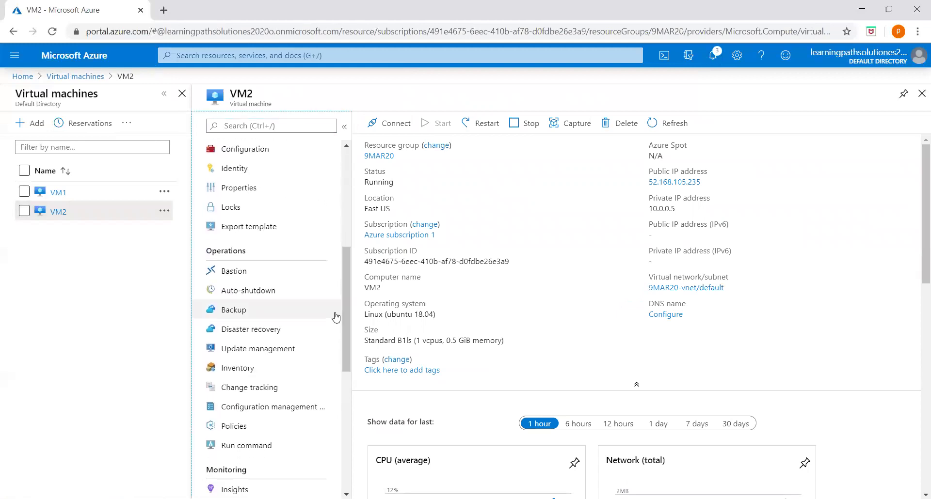
left_click(232, 311)
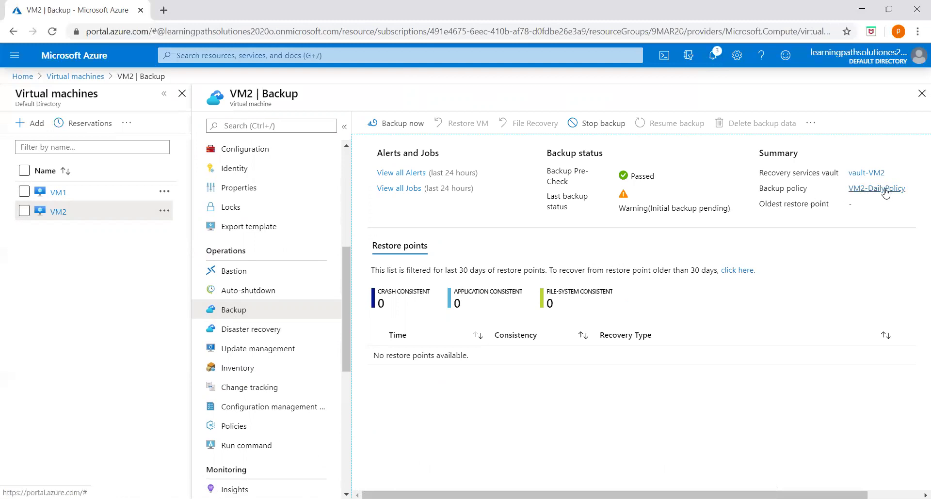
left_click(868, 174)
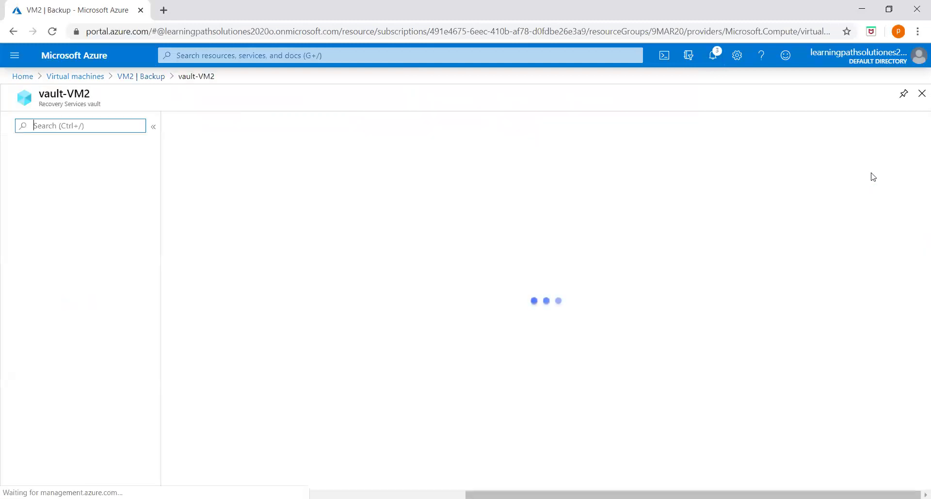
scroll(485, 315, "down", 1)
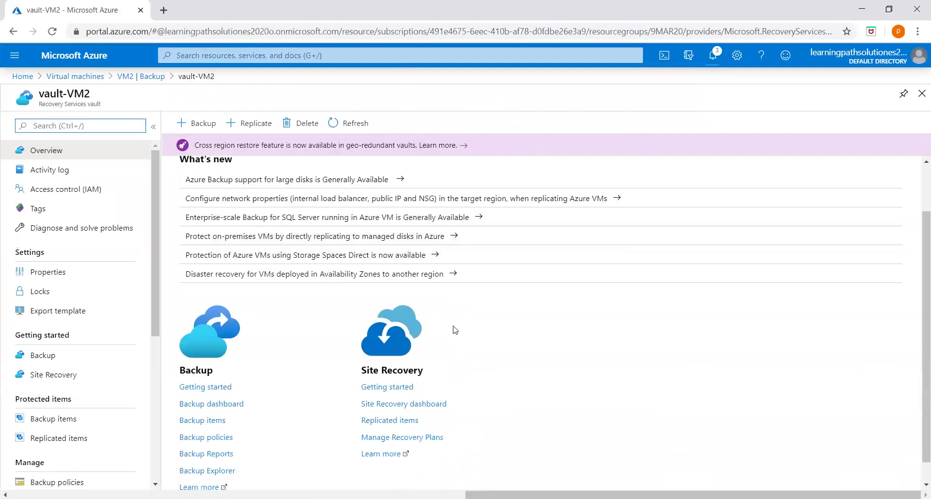
scroll(218, 366, "down", 1)
left_click_drag(156, 308, 177, 240)
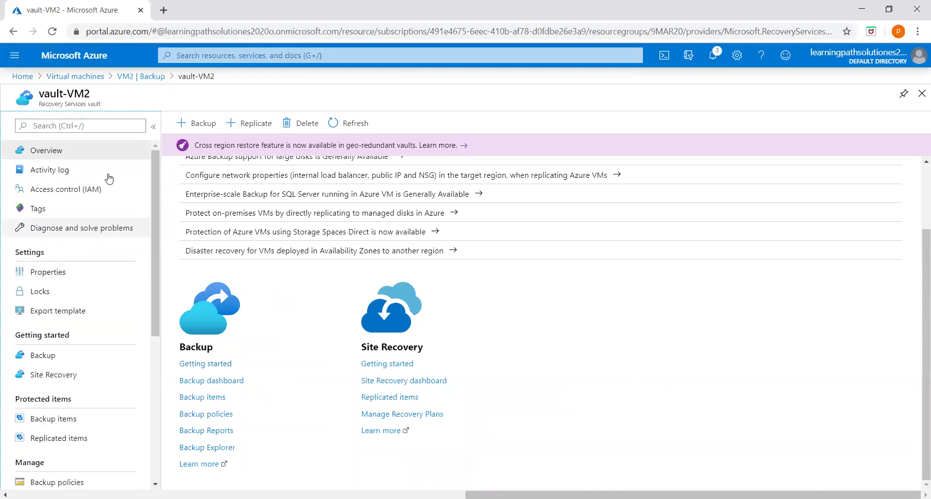
left_click(141, 76)
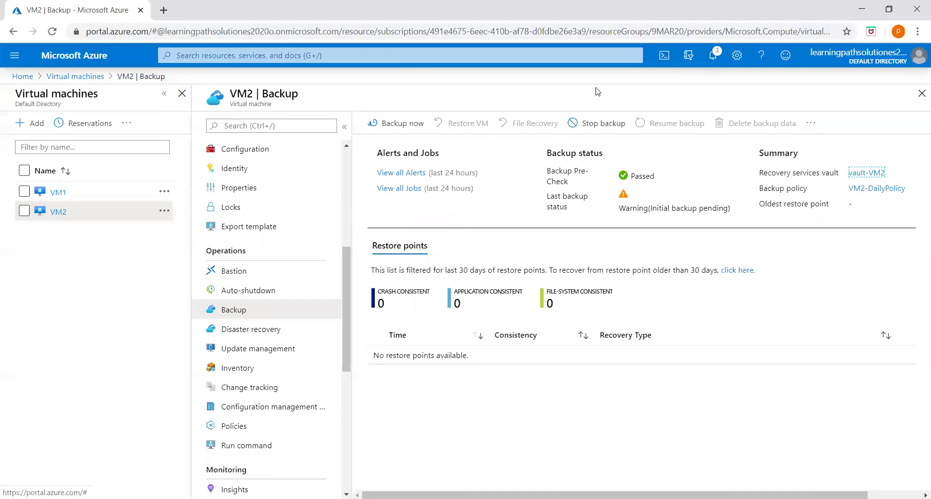
Dismiss the deployment notification and open Stop backup for VM2
left_click_drag(349, 257, 360, 156)
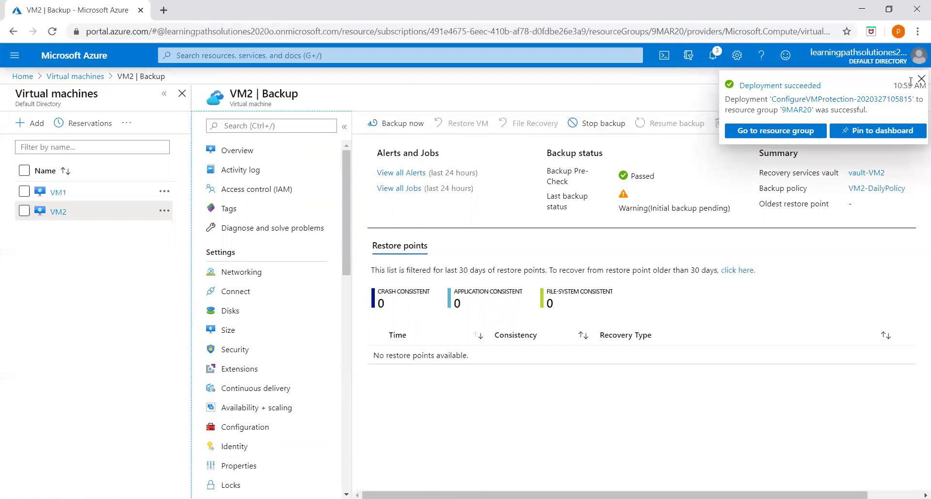
left_click(919, 79)
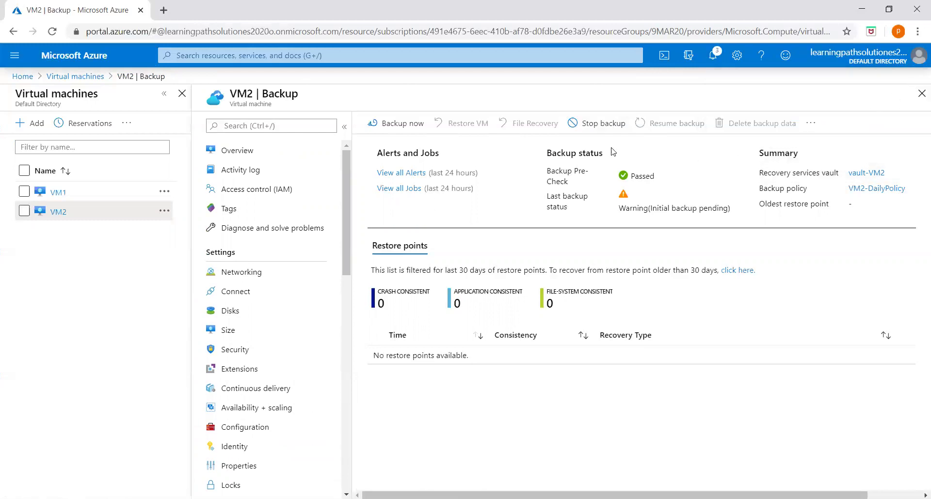
left_click(603, 125)
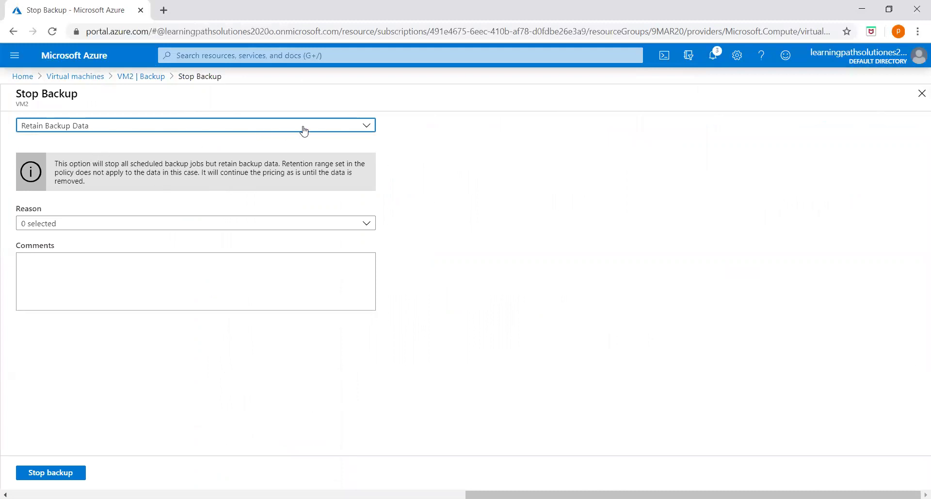
Choose Delete Backup Data and enter VM2 as the backup item name
left_click(359, 125)
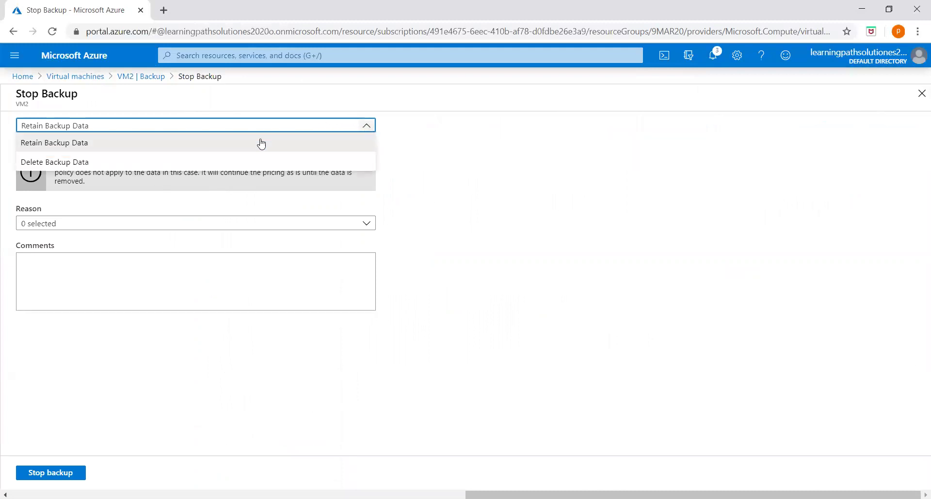
left_click(78, 165)
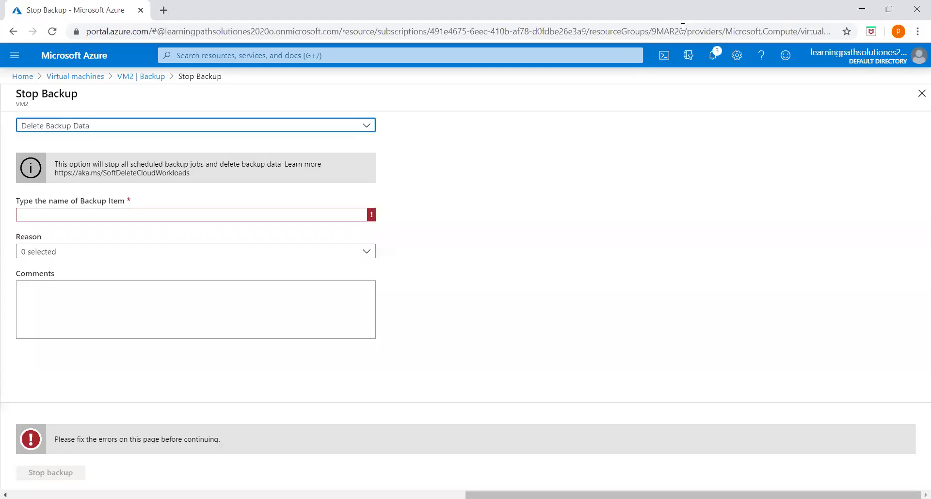
left_click(87, 215)
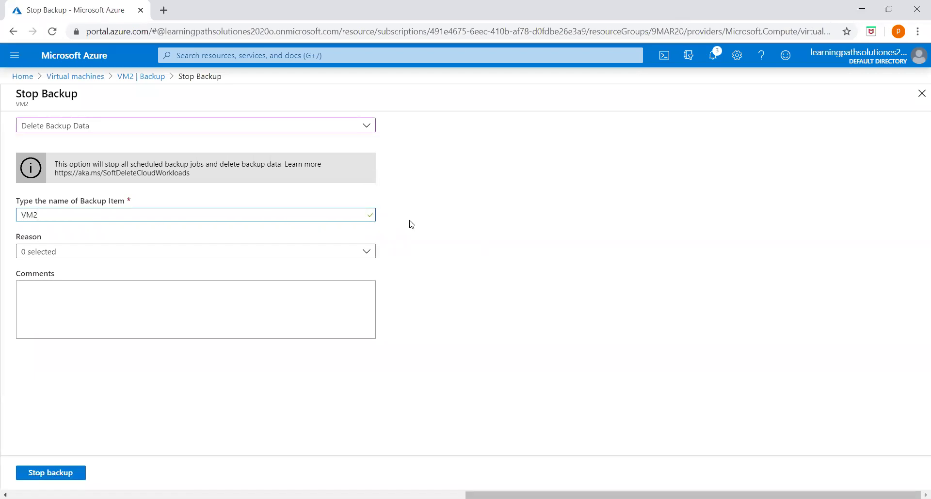
Give reason Others with comment 'Delete the backup' and confirm Stop backup
left_click(242, 251)
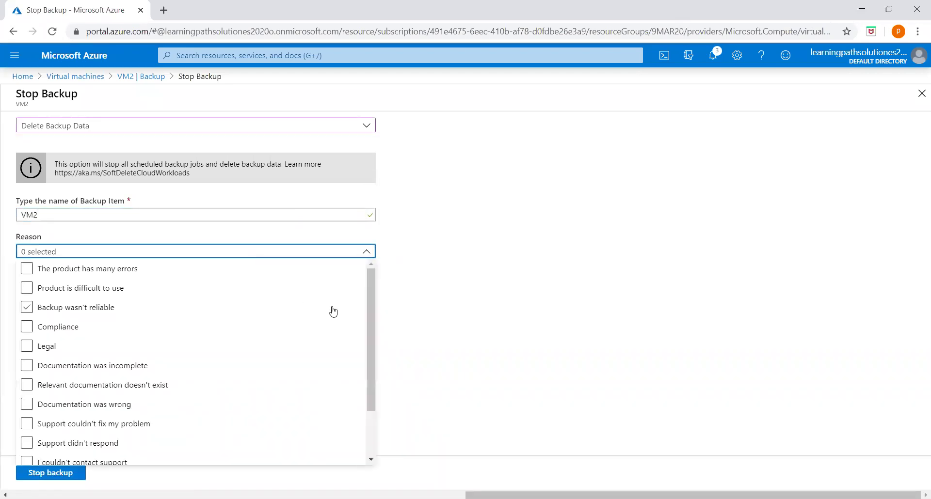
left_click_drag(369, 300, 367, 326)
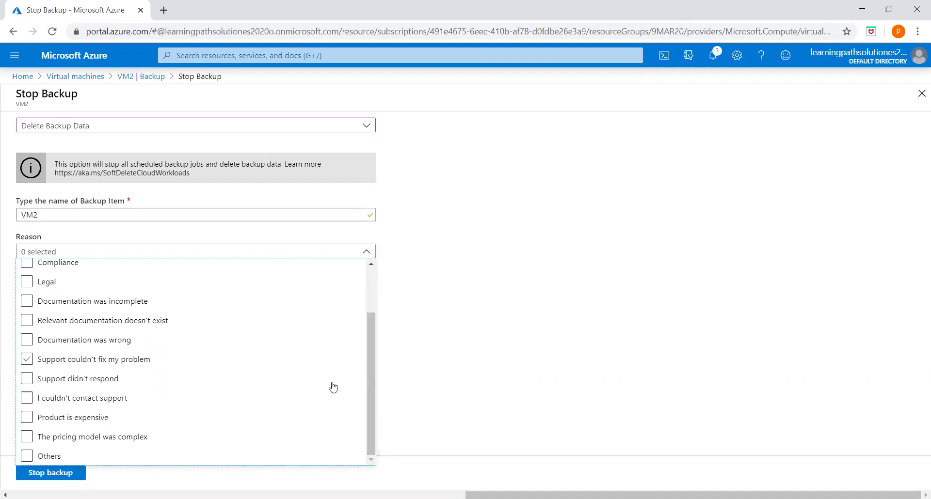
left_click(27, 456)
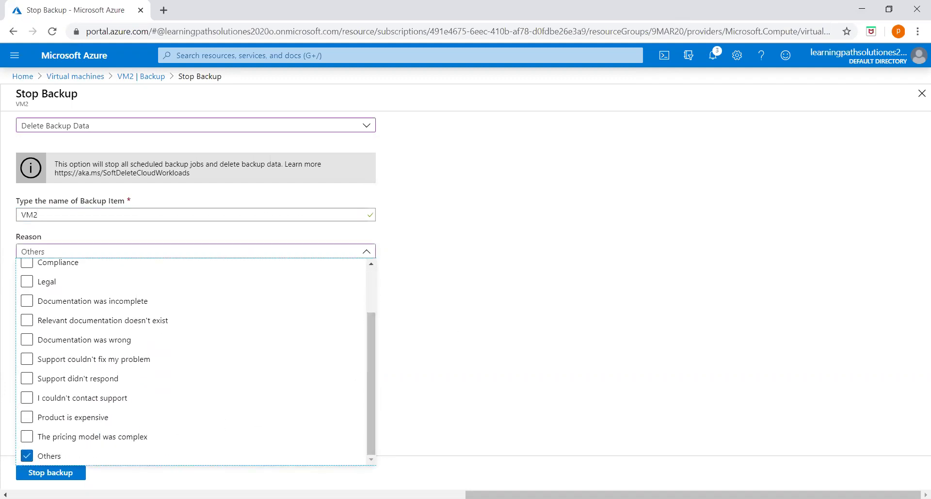
left_click(481, 326)
left_click(175, 300)
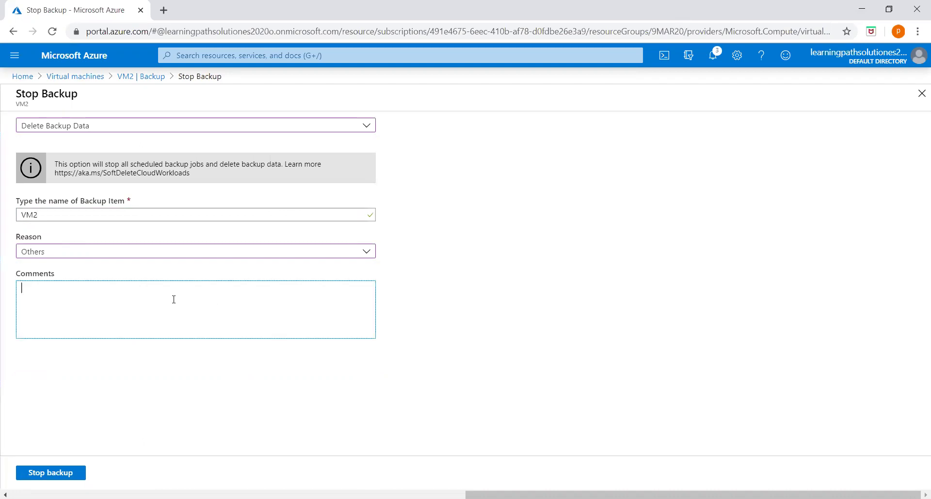
type("Delete the backup")
left_click(51, 474)
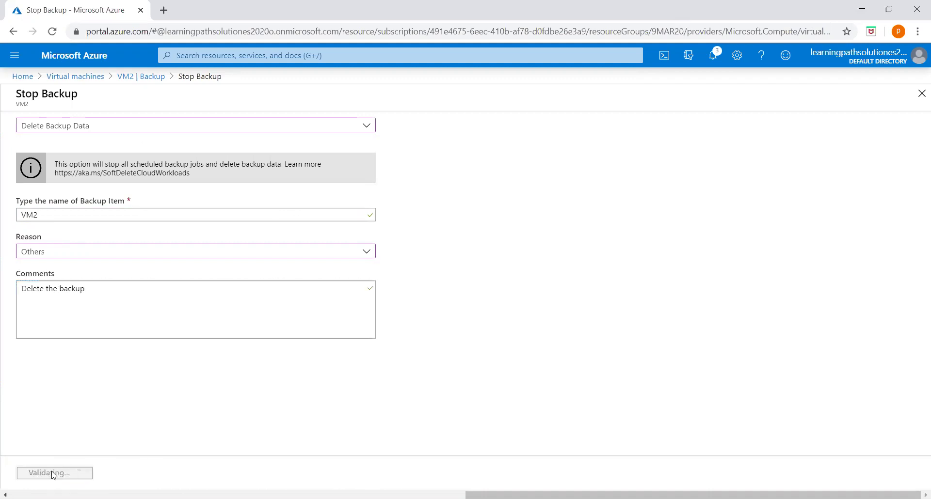
left_click(715, 58)
left_click(714, 57)
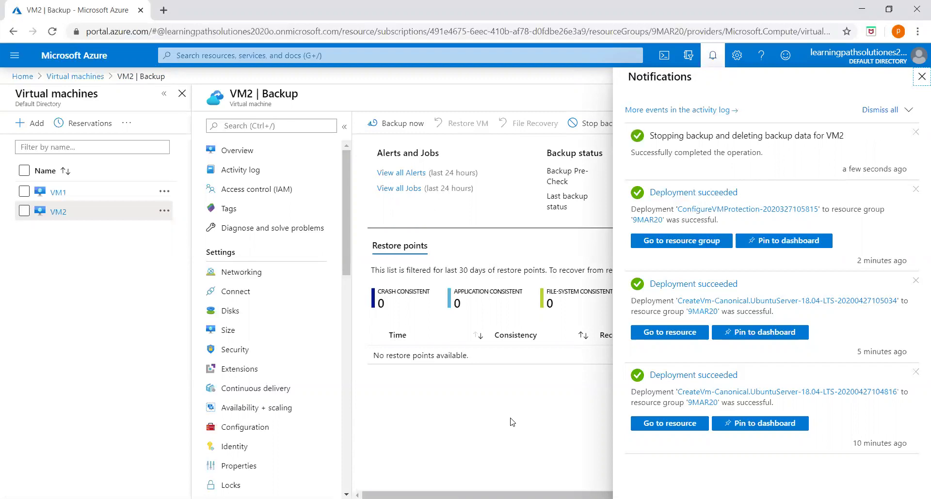
left_click(81, 78)
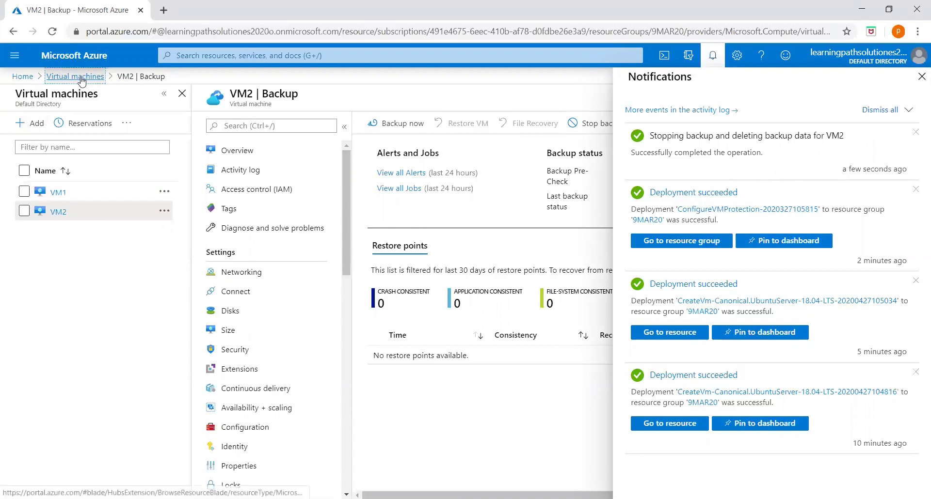
left_click(922, 77)
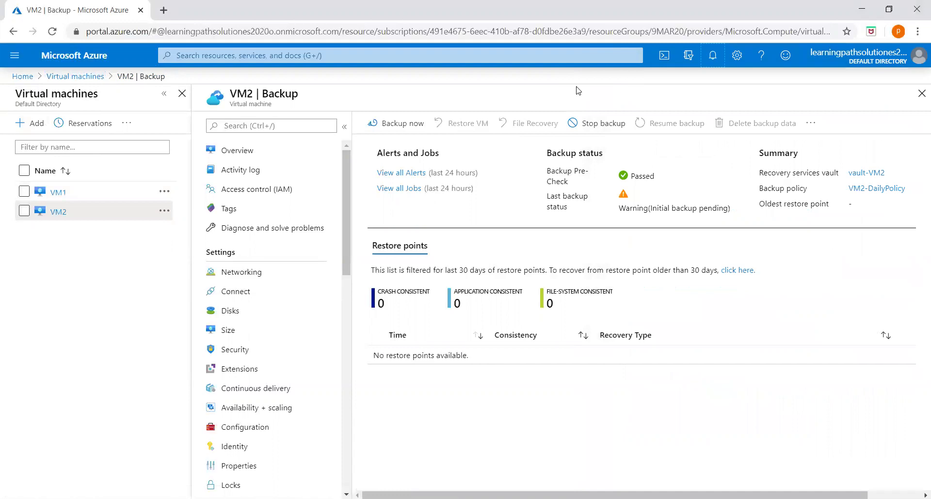